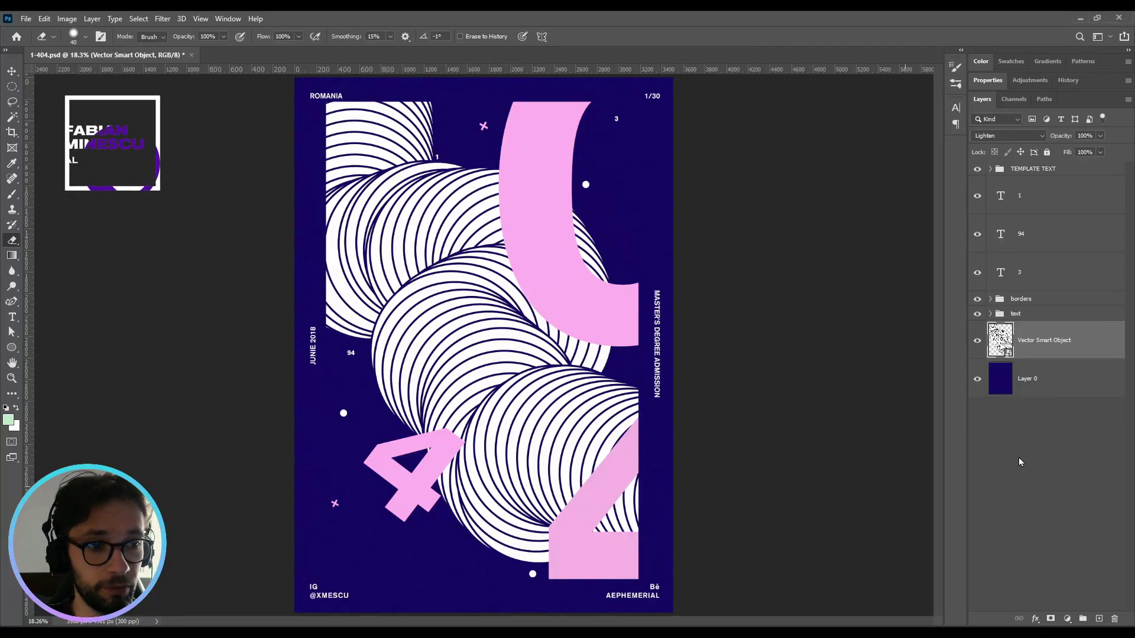
Hide every layer and group above the navy Layer 0 so only the background shows
{"action": "left_click", "coordinate": [1028, 381]}
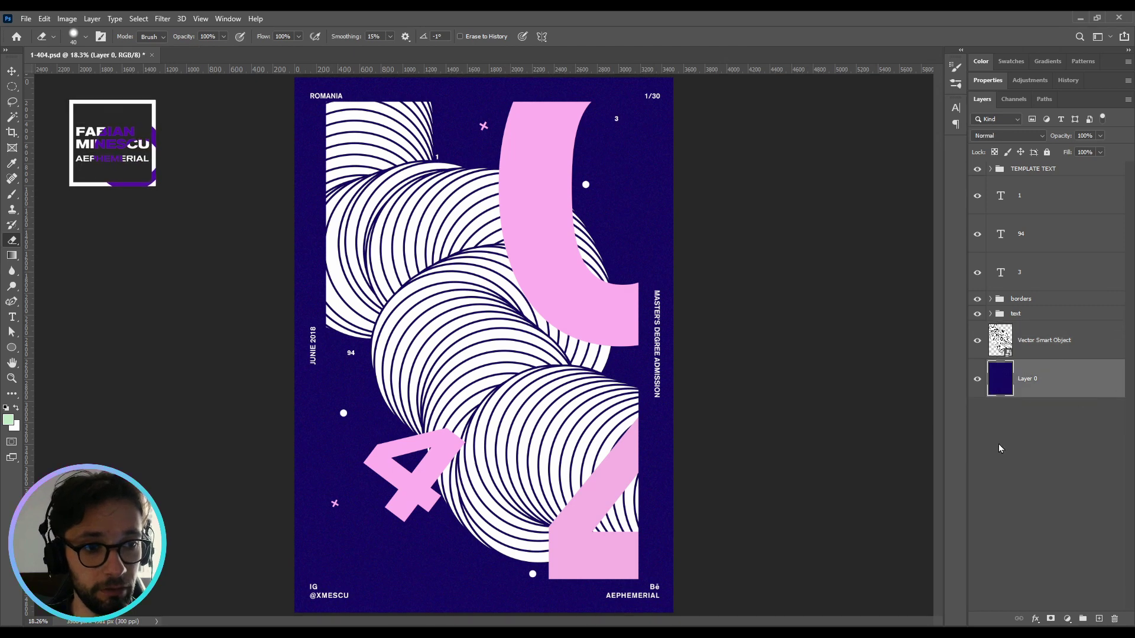
{"action": "left_click", "coordinate": [990, 169]}
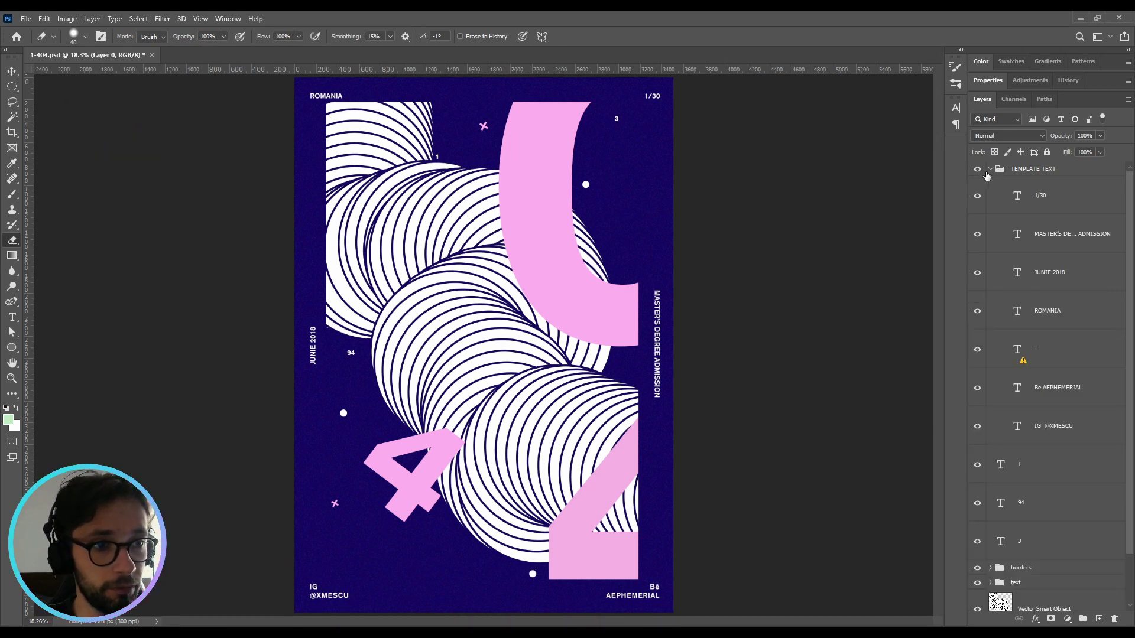
{"action": "left_click", "coordinate": [990, 169]}
{"action": "left_click_drag", "start_coordinate": [977, 169], "coordinate": [979, 354]}
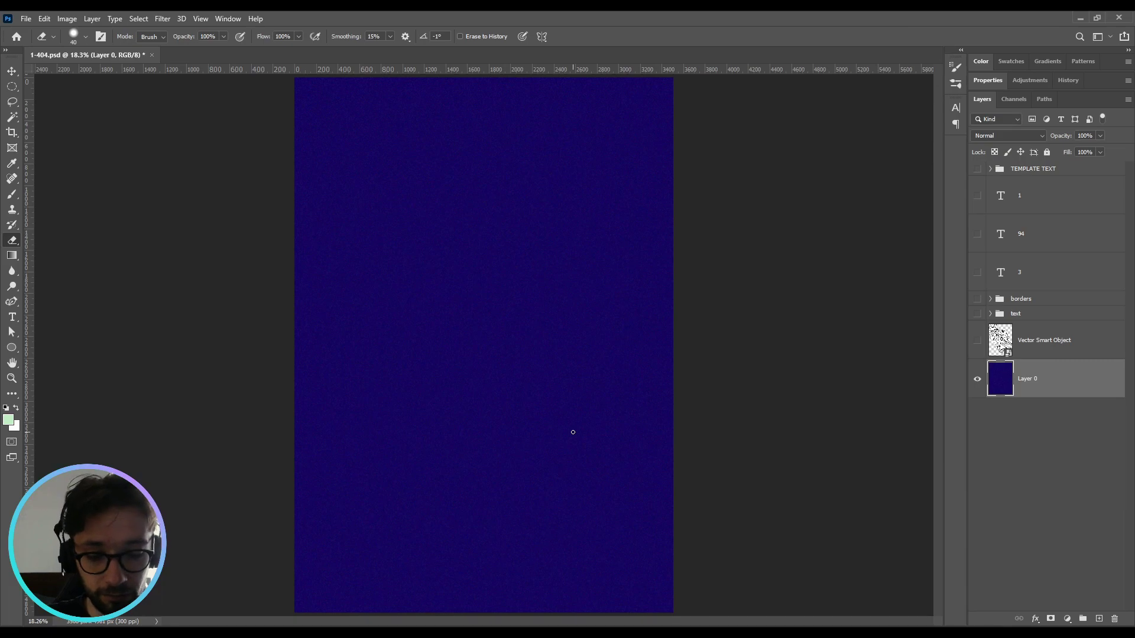
Draw a purple rectangle about 3602 × 5011 px covering the whole canvas, on a new layer above Layer 0
{"action": "key", "text": "ctrl+shift+n"}
{"action": "key", "text": "Return"}
{"action": "key", "text": "u"}
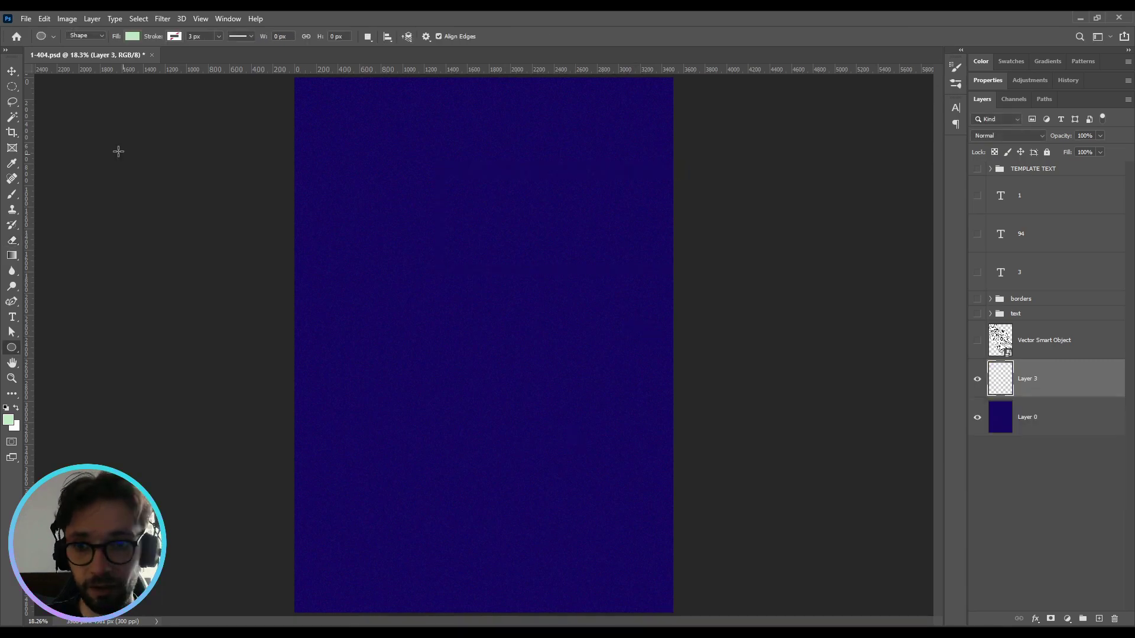
{"action": "left_click", "coordinate": [132, 37]}
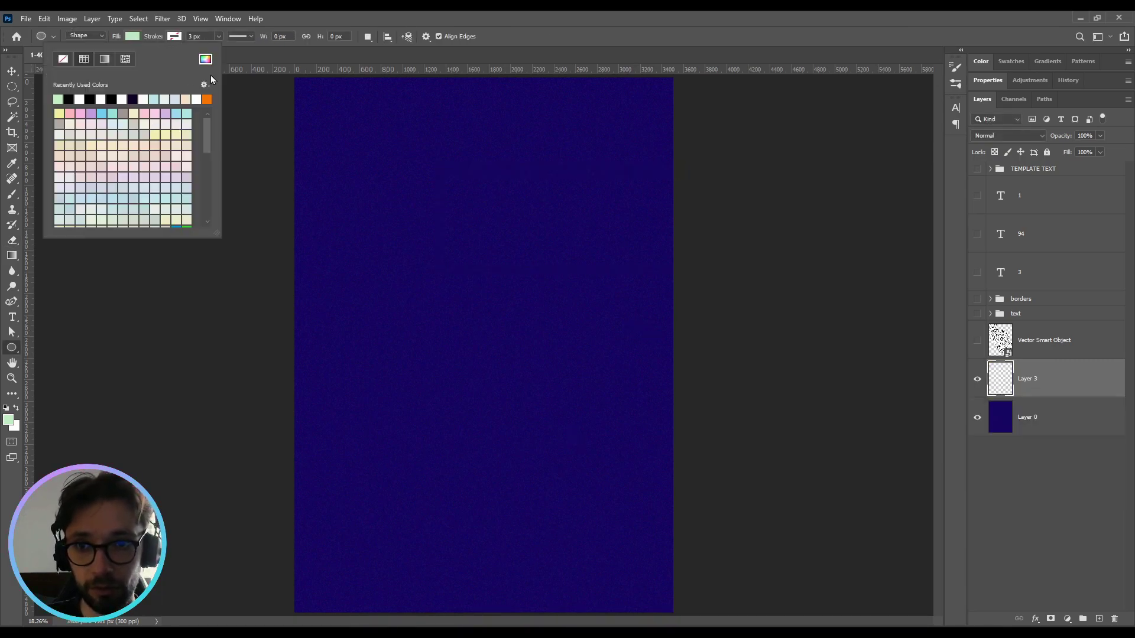
{"action": "left_click", "coordinate": [205, 59]}
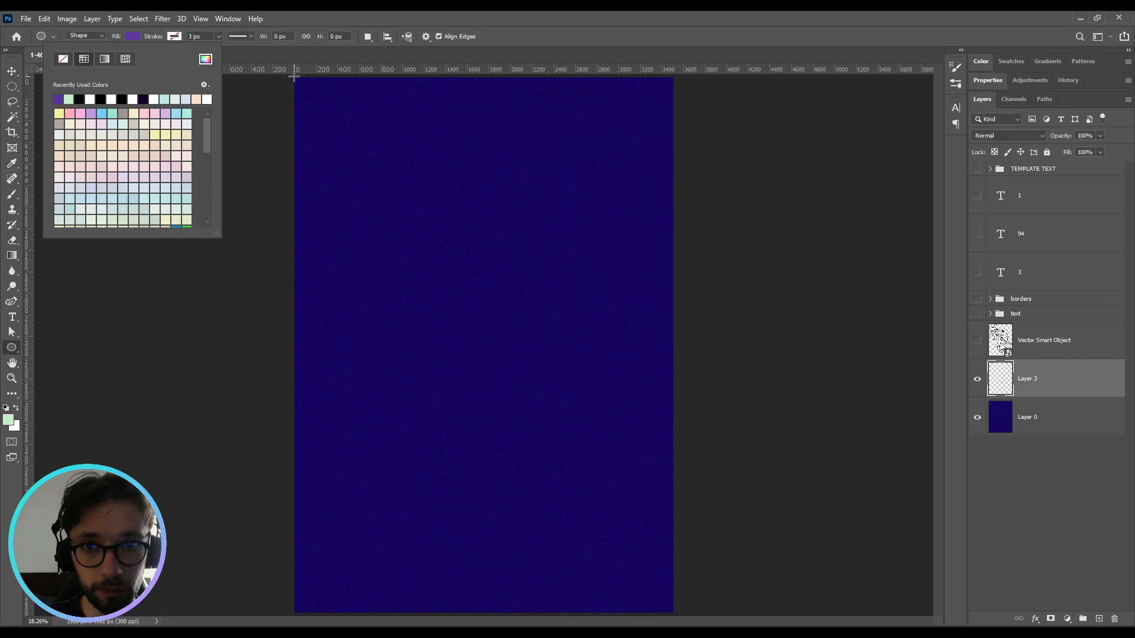
{"action": "left_click_drag", "start_coordinate": [294, 77], "coordinate": [690, 613]}
{"action": "key", "text": "ctrl+z"}
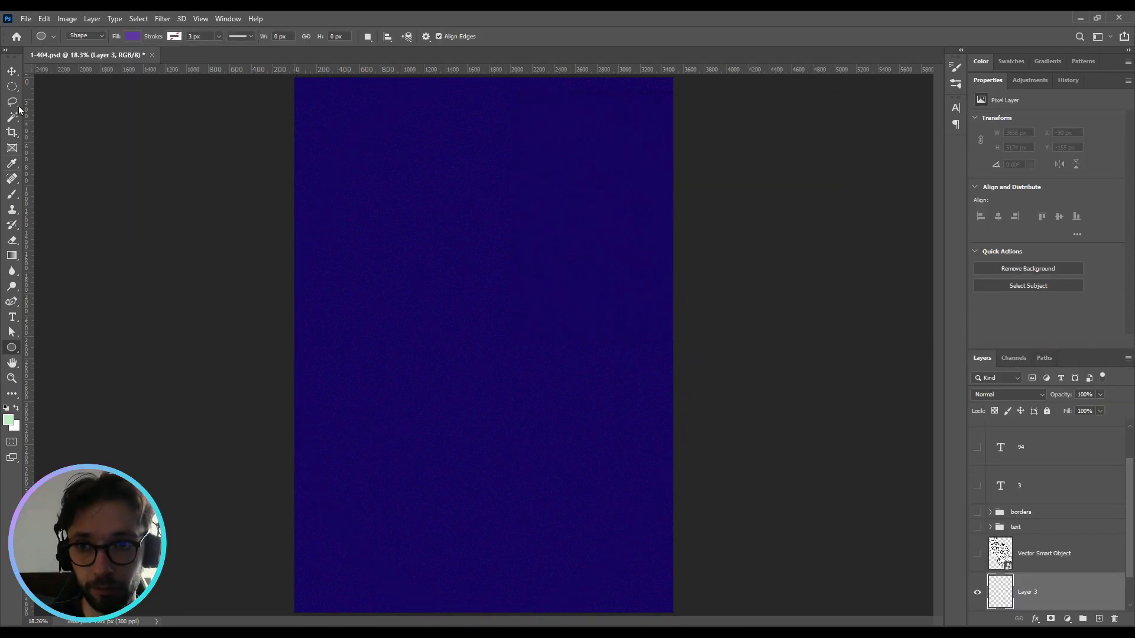
{"action": "left_click_drag", "start_coordinate": [291, 74], "coordinate": [679, 615]}
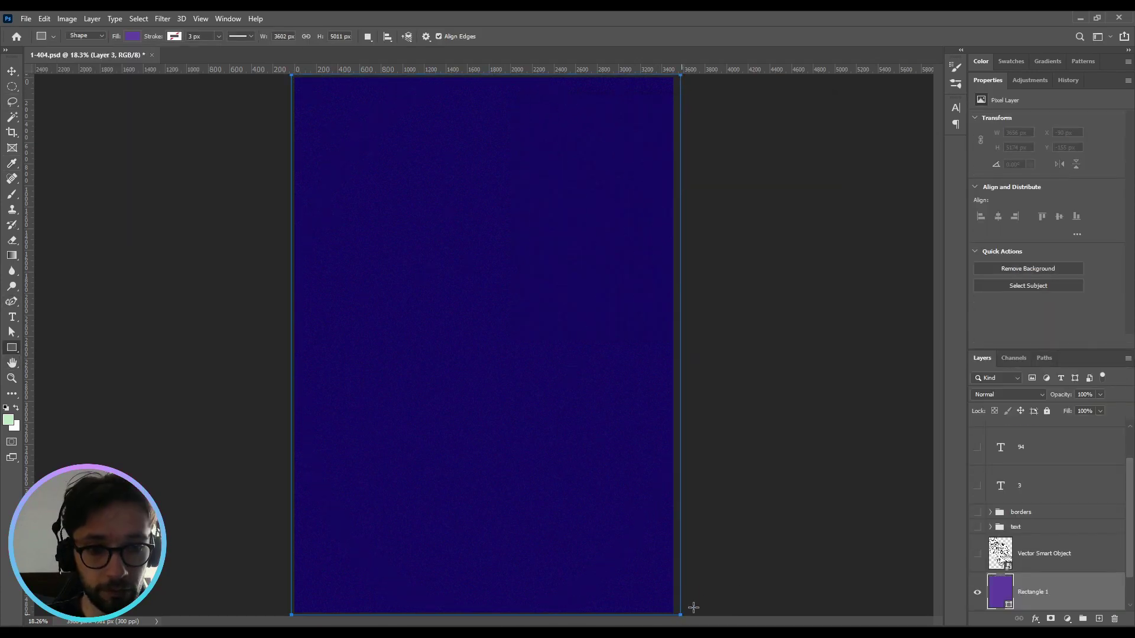
Centre the purple rectangle horizontally and vertically on the canvas and clear the selection
{"action": "key", "text": "ctrl+a"}
{"action": "key", "text": "v"}
{"action": "left_click", "coordinate": [269, 37]}
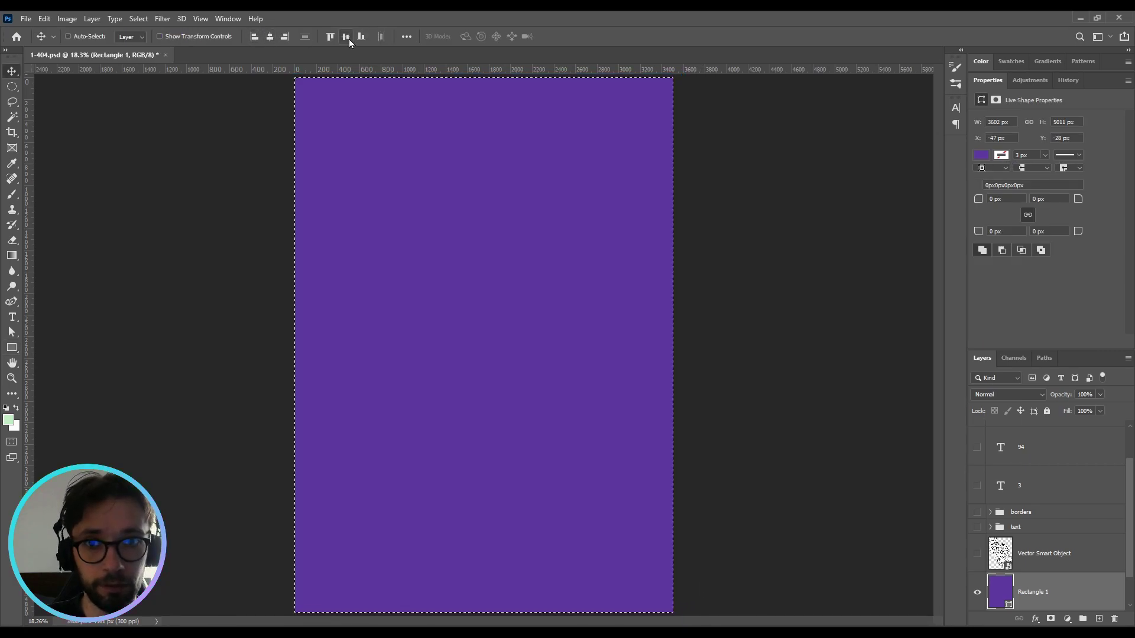
{"action": "key", "text": "ctrl+d"}
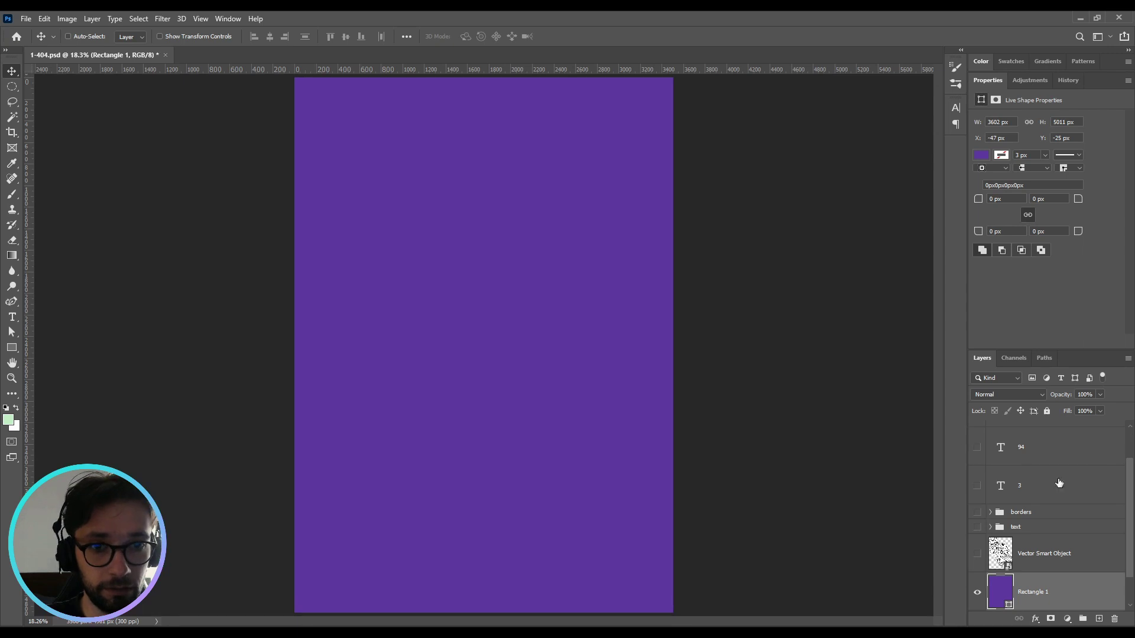
Convert the purple rectangle to a smart object and add 10% monochromatic Gaussian noise
{"action": "left_click", "coordinate": [173, 19]}
{"action": "mouse_move", "coordinate": [207, 186]}
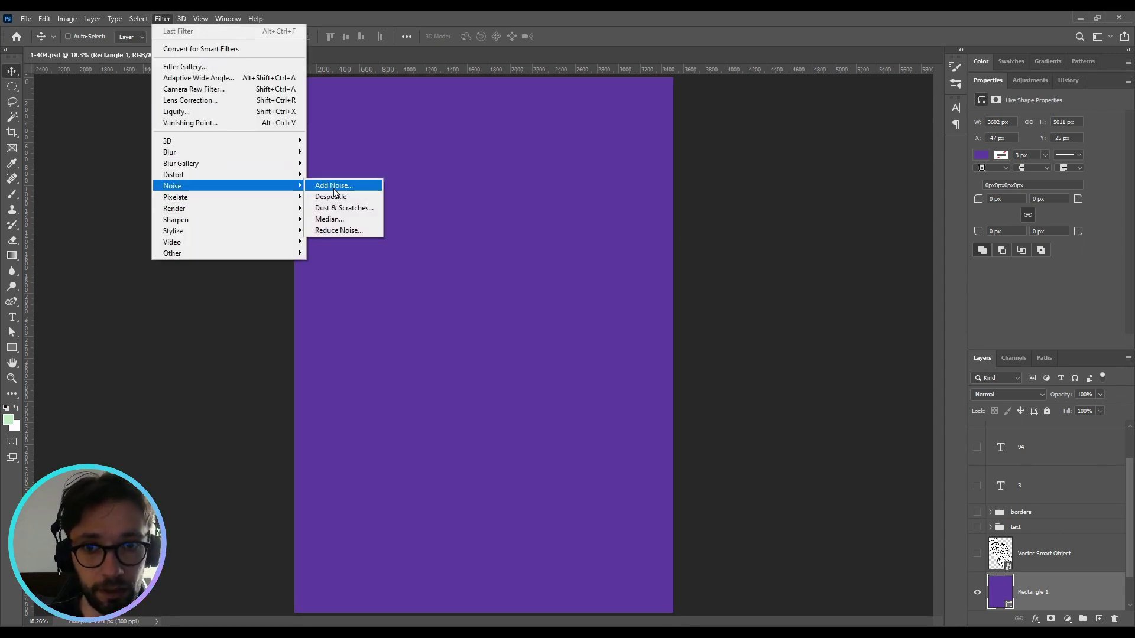
{"action": "left_click", "coordinate": [335, 190]}
{"action": "left_click", "coordinate": [582, 246]}
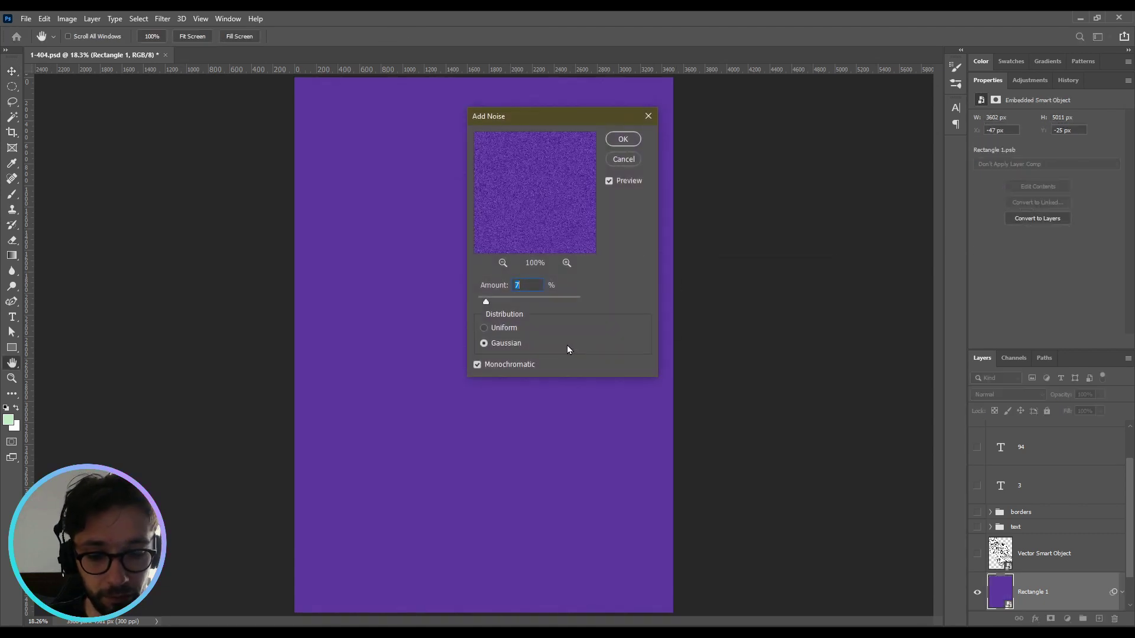
{"action": "type", "text": "10"}
{"action": "key", "text": "Return"}
Delete the navy Layer 0 and make the Vector Smart Object layer visible
{"action": "left_click", "coordinate": [1044, 597]}
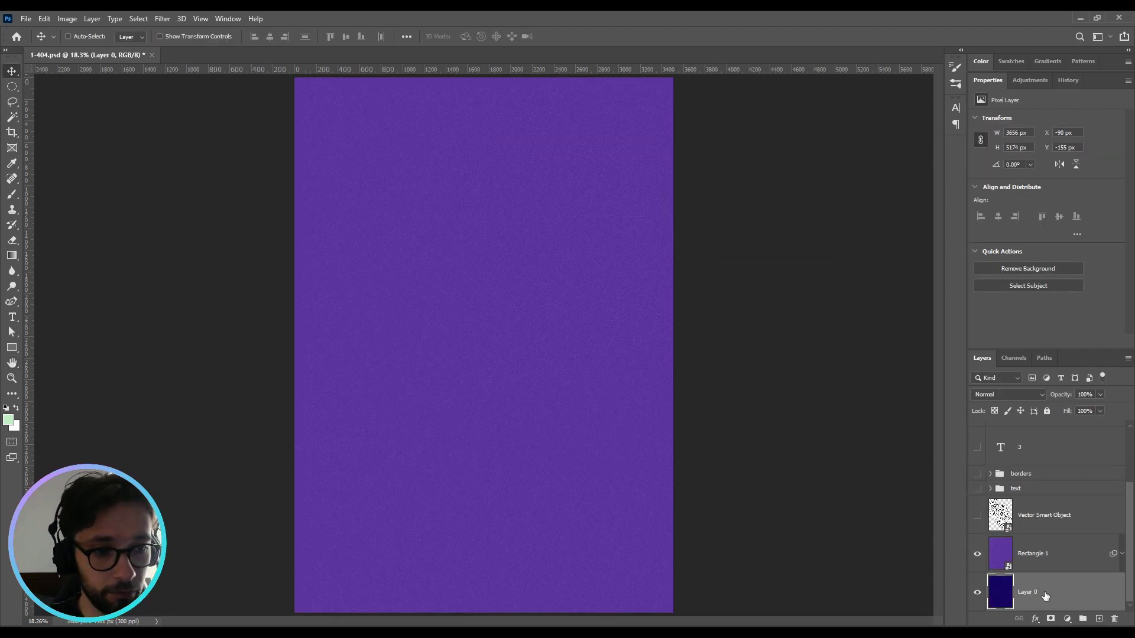
{"action": "key", "text": "Delete"}
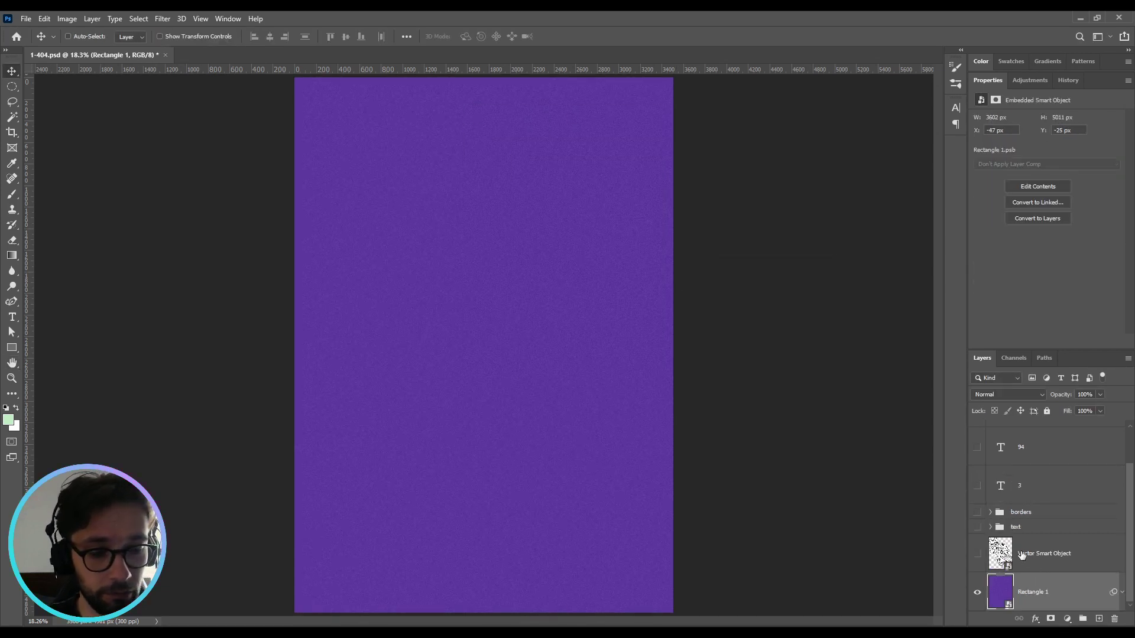
{"action": "left_click", "coordinate": [976, 553]}
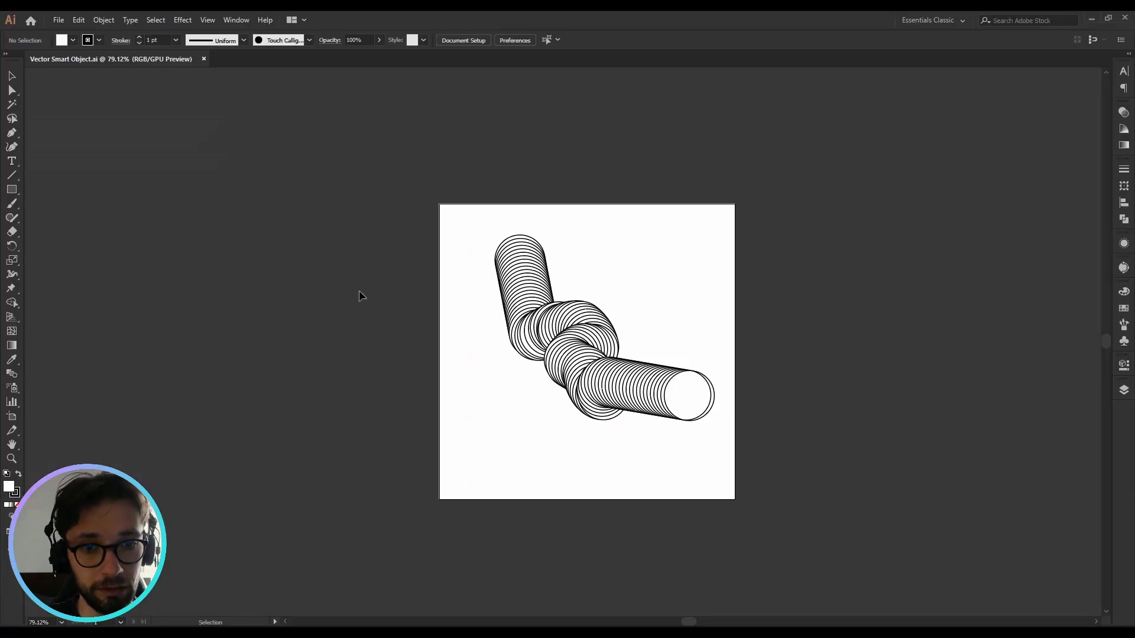
In the smart object's Illustrator file, draw a white circle about 112 px wide on the empty area outside the artboard
{"action": "key", "text": "ctrl+0"}
{"action": "key", "text": "a"}
{"action": "left_click", "coordinate": [480, 170]}
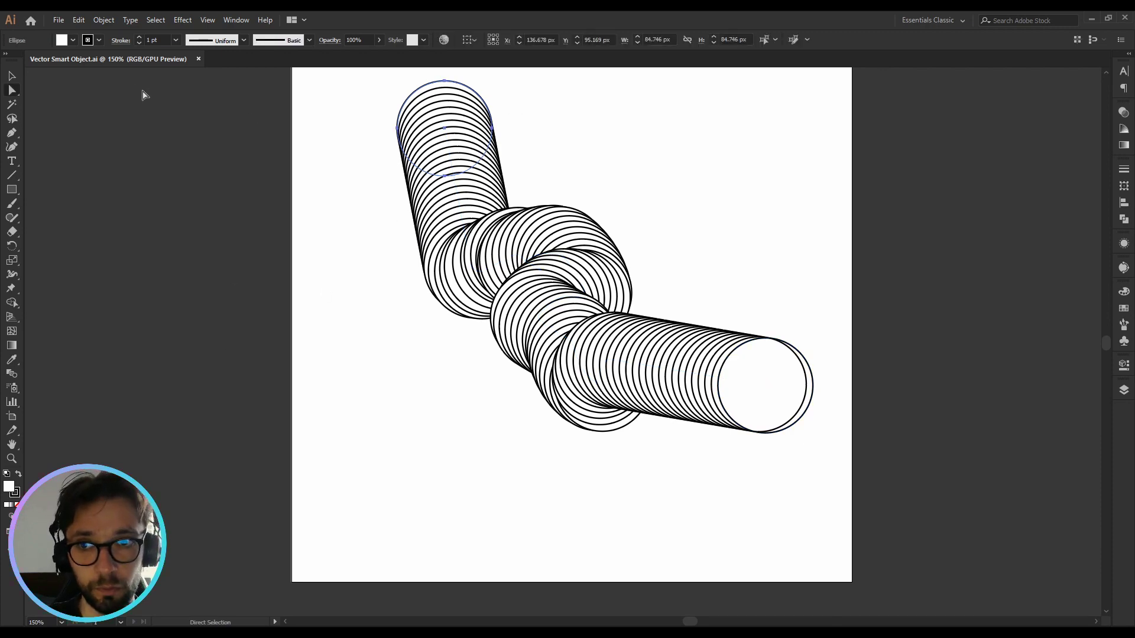
{"action": "left_click", "coordinate": [202, 136]}
{"action": "left_click_drag", "start_coordinate": [202, 137], "coordinate": [603, 314]}
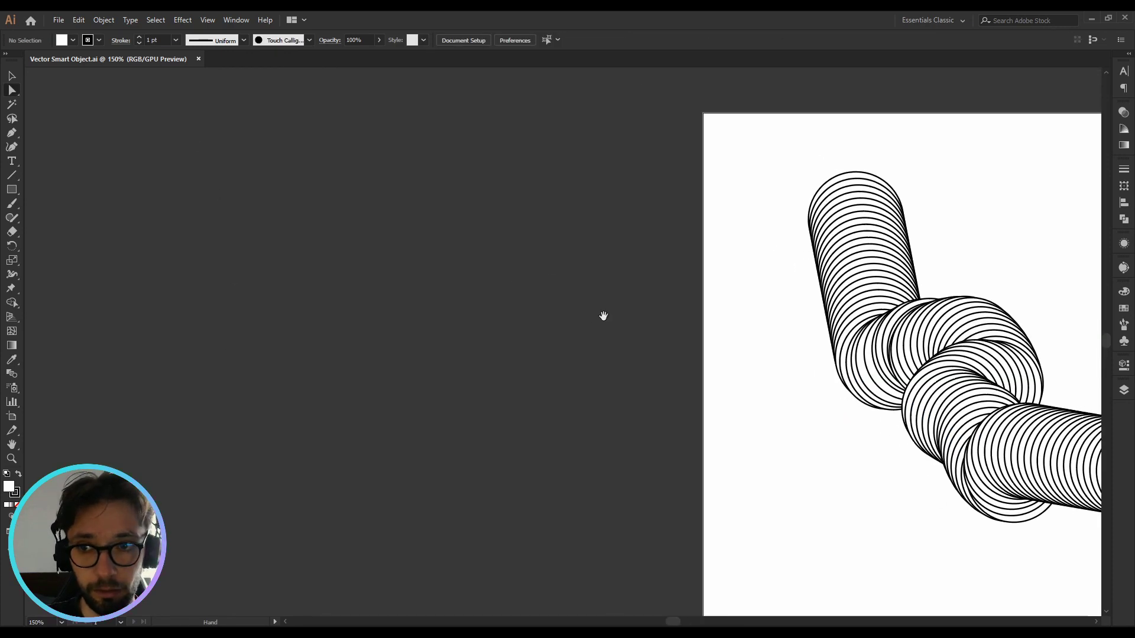
{"action": "key", "text": "l"}
{"action": "mouse_move", "coordinate": [200, 142]}
{"action": "left_mouse_down"}
{"action": "mouse_move", "coordinate": [309, 269]}
{"action": "mouse_move", "coordinate": [324, 266]}
{"action": "left_mouse_up"}
Duplicate the white circle and place the copy diagonally below and to the right of the original
{"action": "key", "text": "v"}
{"action": "left_click_drag", "start_coordinate": [299, 225], "coordinate": [615, 571]}
{"action": "left_click_drag", "start_coordinate": [615, 571], "coordinate": [656, 529]}
{"action": "left_click", "coordinate": [342, 178]}
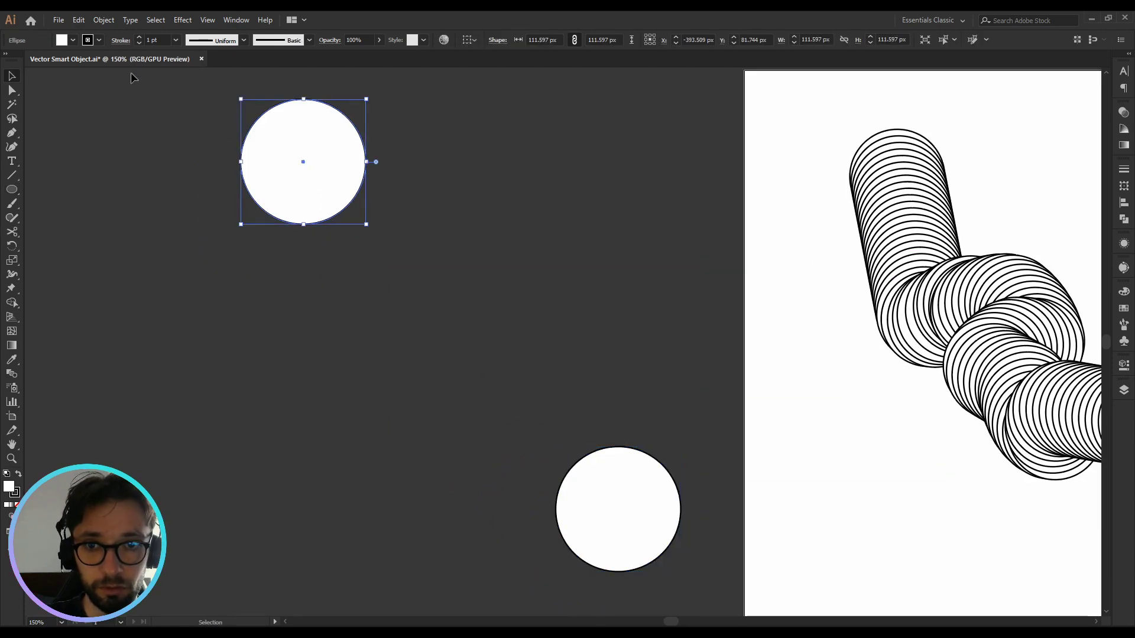
Select both white circles and blend them together with the Blend tool
{"action": "left_click_drag", "start_coordinate": [148, 79], "coordinate": [648, 413]}
{"action": "scroll", "coordinate": [464, 413], "scroll_direction": "up", "scroll_amount": 4}
{"action": "key", "text": "w"}
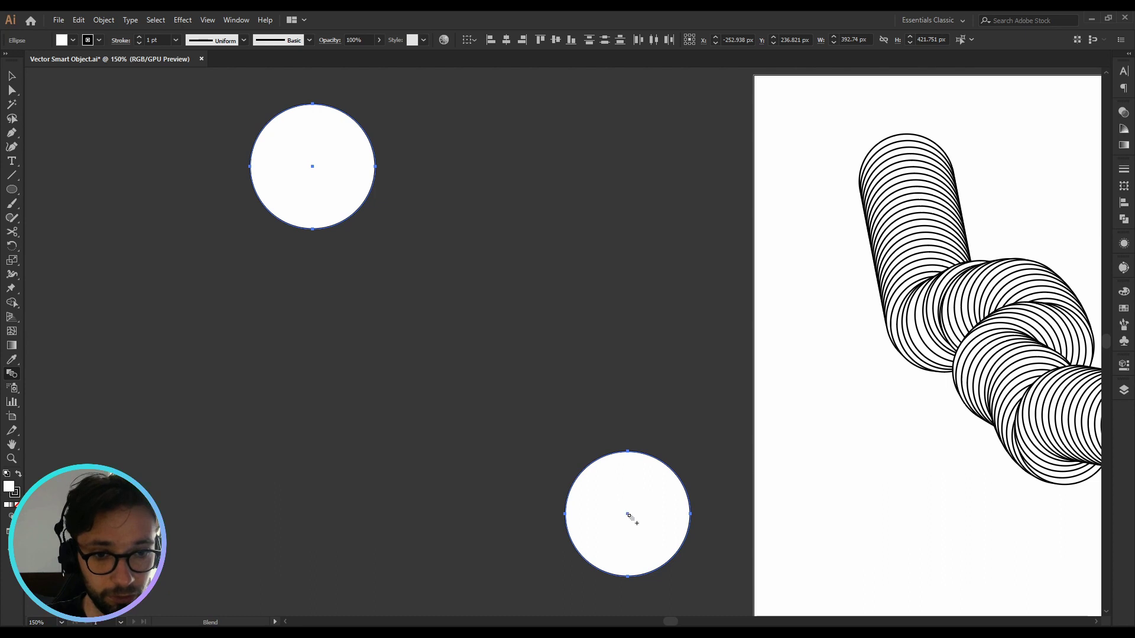
{"action": "left_click", "coordinate": [628, 515]}
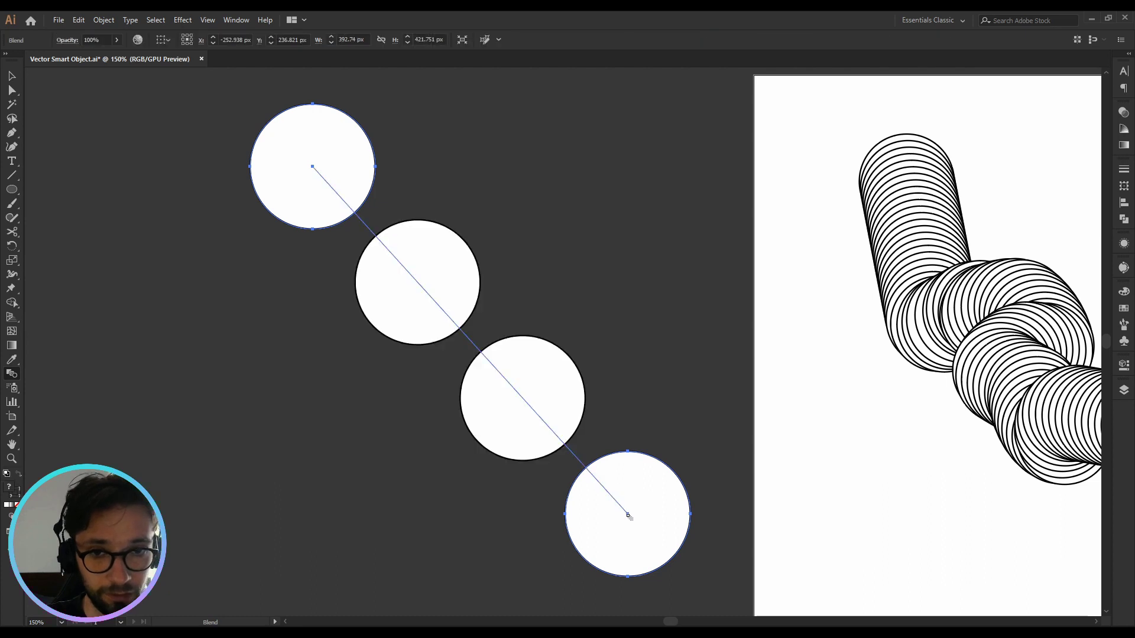
Set the blend spacing to 50 specified steps with the preview enabled
{"action": "double_click", "coordinate": [12, 373]}
{"action": "left_click", "coordinate": [93, 49]}
{"action": "left_click", "coordinate": [105, 73]}
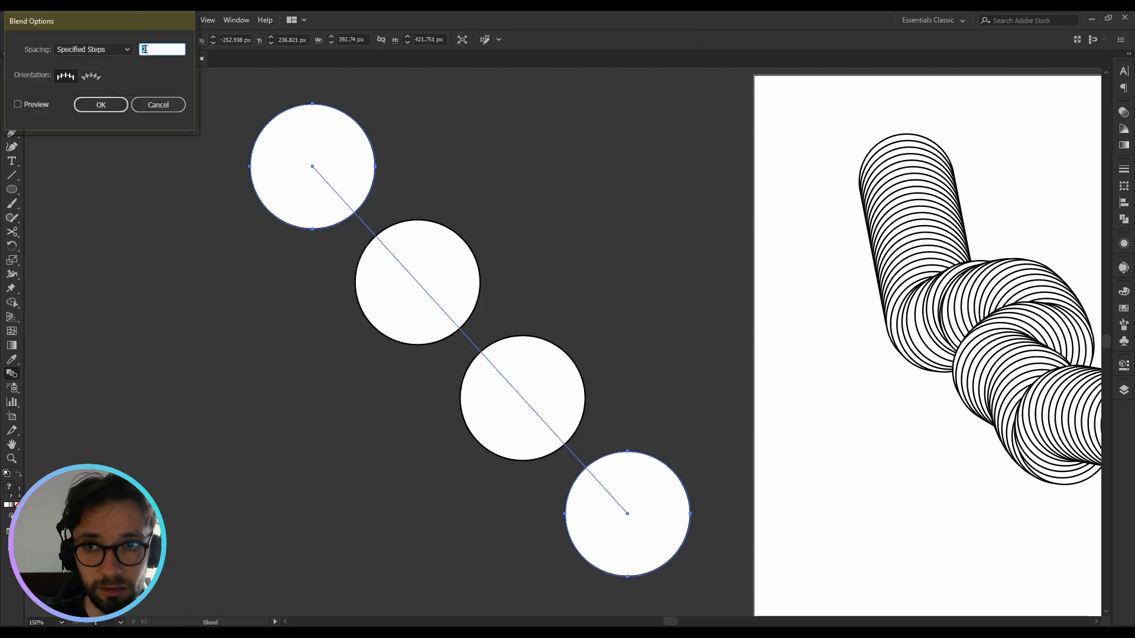
{"action": "left_click", "coordinate": [44, 108]}
{"action": "key", "text": "Up"}
{"action": "key", "text": "Up"}
{"action": "key", "text": "Up"}
{"action": "key", "text": "Up"}
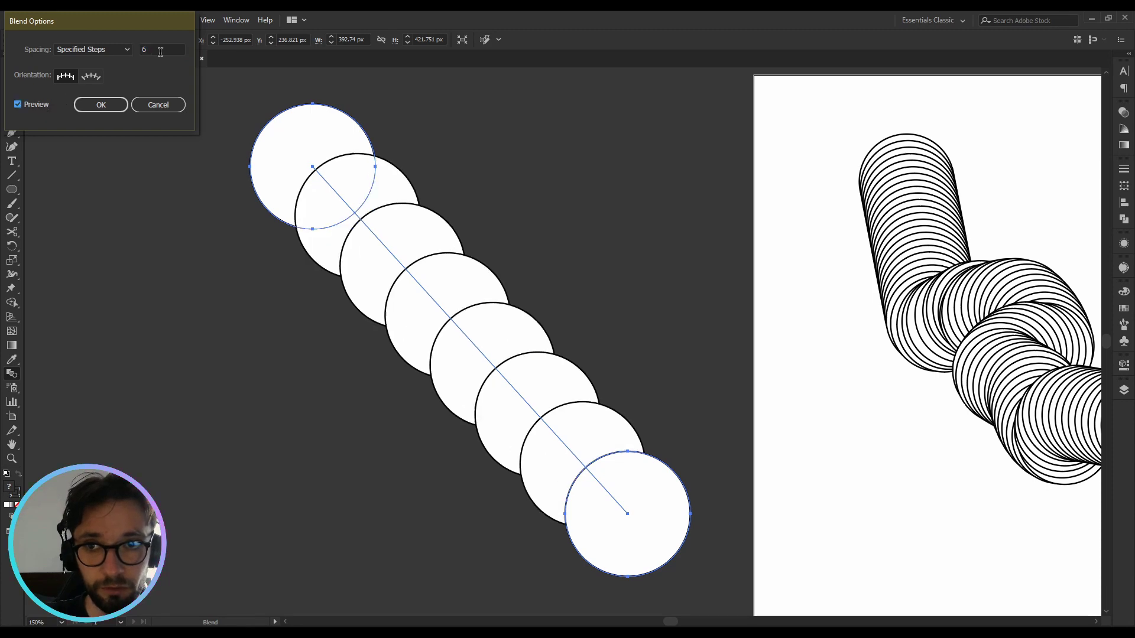
{"action": "key", "text": "Up"}
{"action": "key", "text": "Up"}
{"action": "key", "text": "Up"}
{"action": "key", "text": "Up"}
{"action": "key", "text": "Up"}
{"action": "key", "text": "Up"}
{"action": "key", "text": "Up"}
{"action": "key", "text": "Up"}
{"action": "key", "text": "Up"}
{"action": "key", "text": "Up"}
{"action": "key", "text": "Up"}
{"action": "key", "text": "Up"}
{"action": "key", "text": "Up"}
{"action": "key", "text": "Up"}
{"action": "key", "text": "Up"}
{"action": "key", "text": "Up"}
{"action": "key", "text": "Up"}
{"action": "key", "text": "Up"}
{"action": "key", "text": "Up"}
{"action": "key", "text": "Up"}
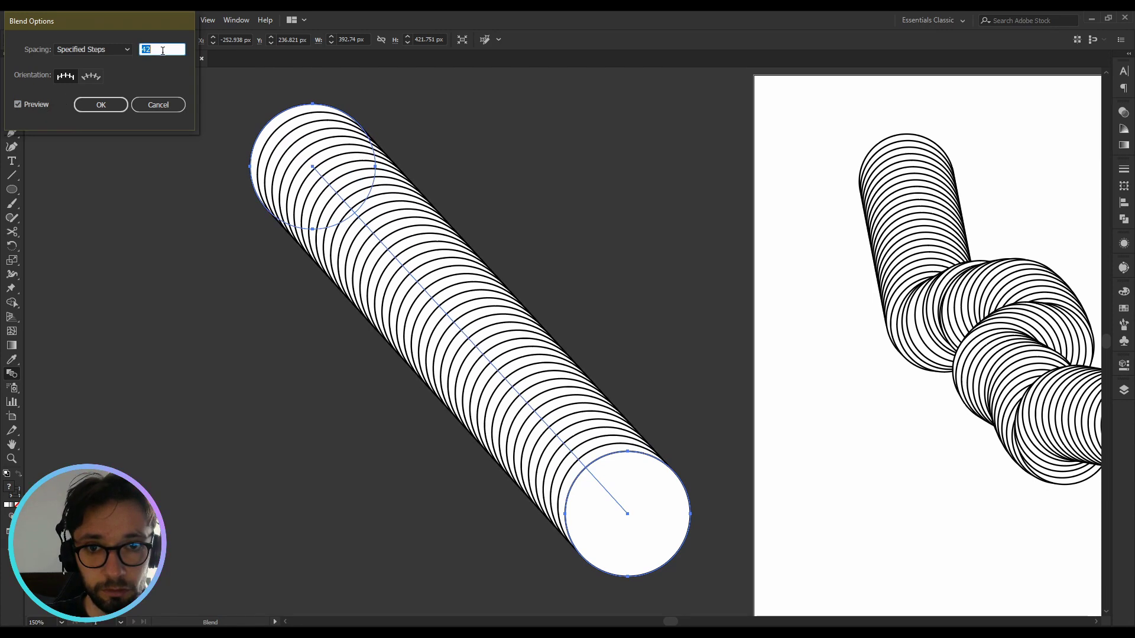
{"action": "key", "text": "Up"}
{"action": "key", "text": "Up"}
{"action": "key", "text": "Up"}
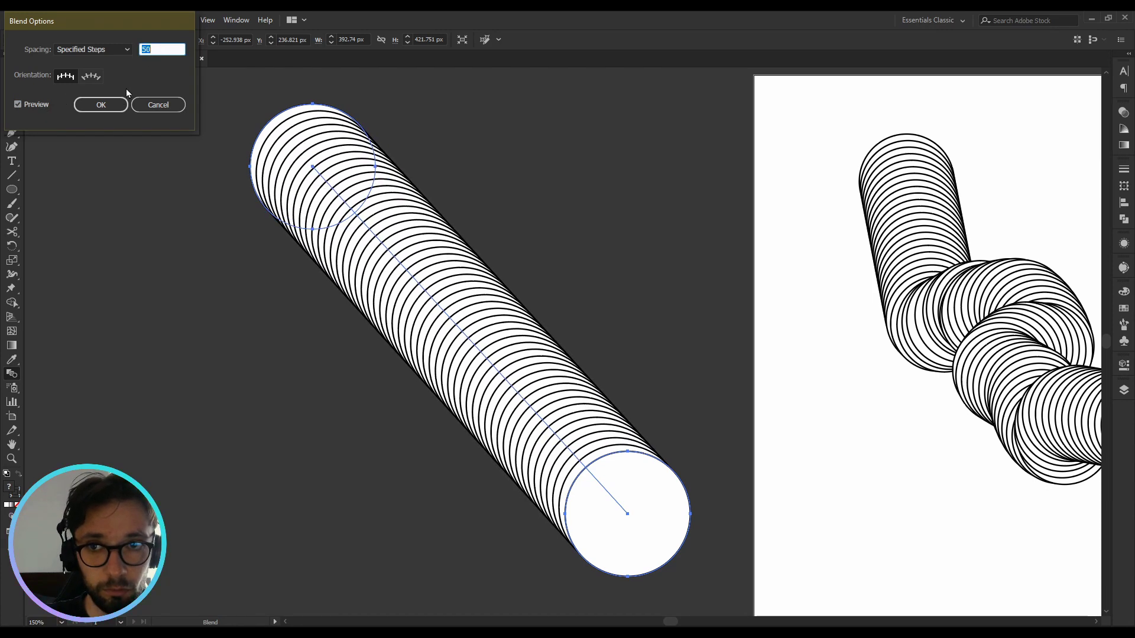
{"action": "left_click", "coordinate": [111, 105]}
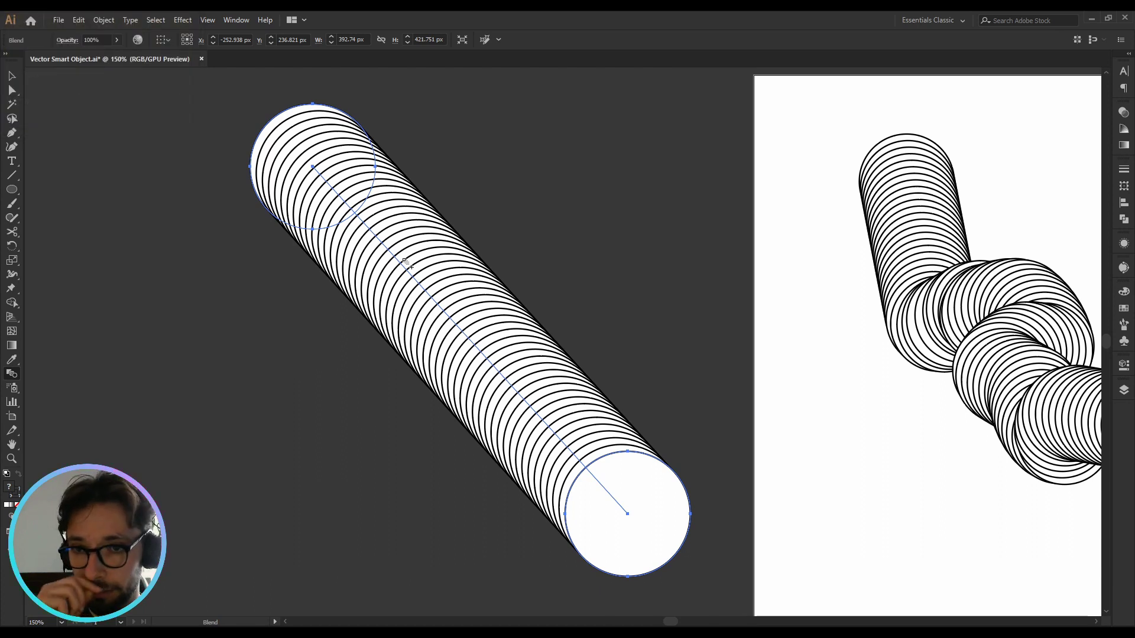
Add two anchor points along the middle of the blend's spine
{"action": "key", "text": "p"}
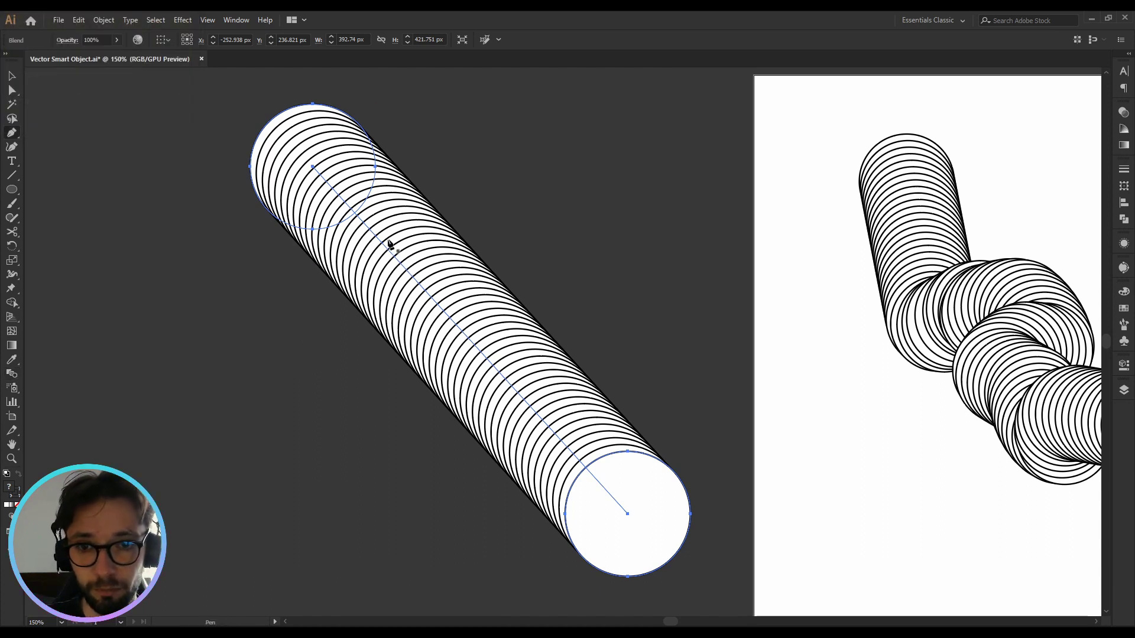
{"action": "left_click", "coordinate": [391, 253]}
{"action": "left_click", "coordinate": [513, 387]}
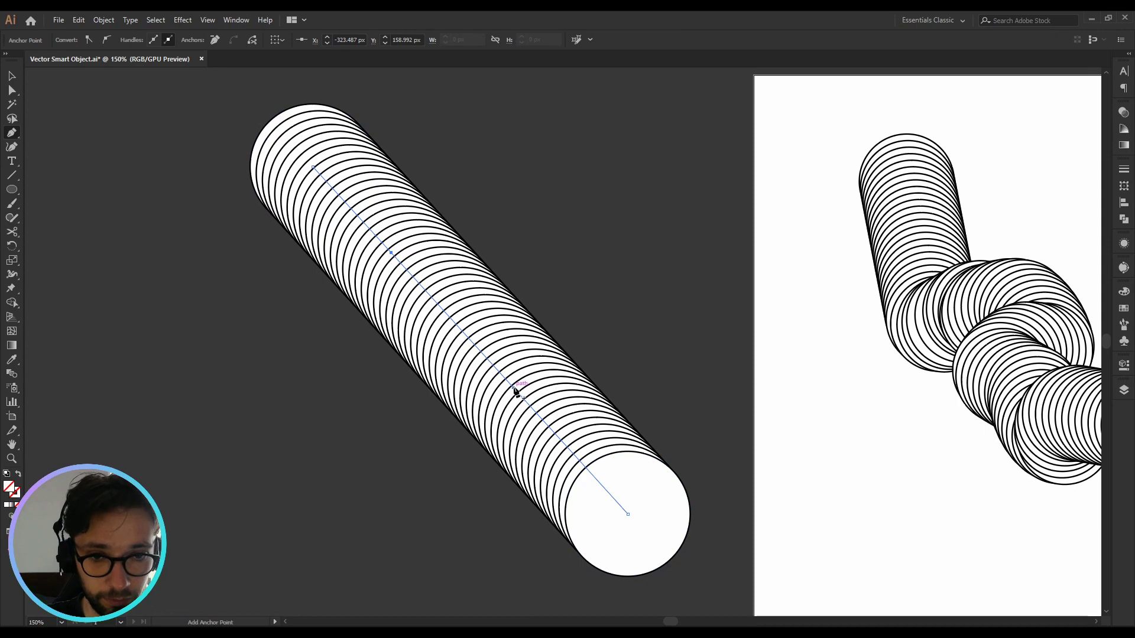
Bend the spine by repositioning its two new anchors and round both corners, the lower to about 39 px and the upper to about 81 px
{"action": "key", "text": "a"}
{"action": "left_click", "coordinate": [391, 254]}
{"action": "left_click_drag", "start_coordinate": [391, 253], "coordinate": [442, 199]}
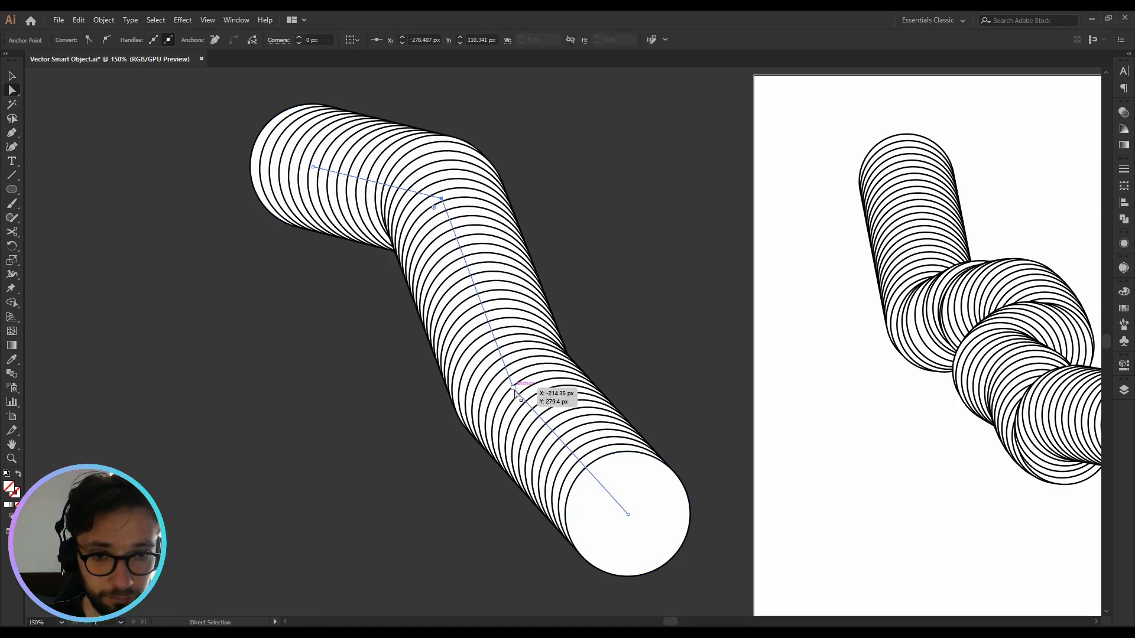
{"action": "left_click_drag", "start_coordinate": [512, 387], "coordinate": [483, 353]}
{"action": "left_click", "coordinate": [442, 200]}
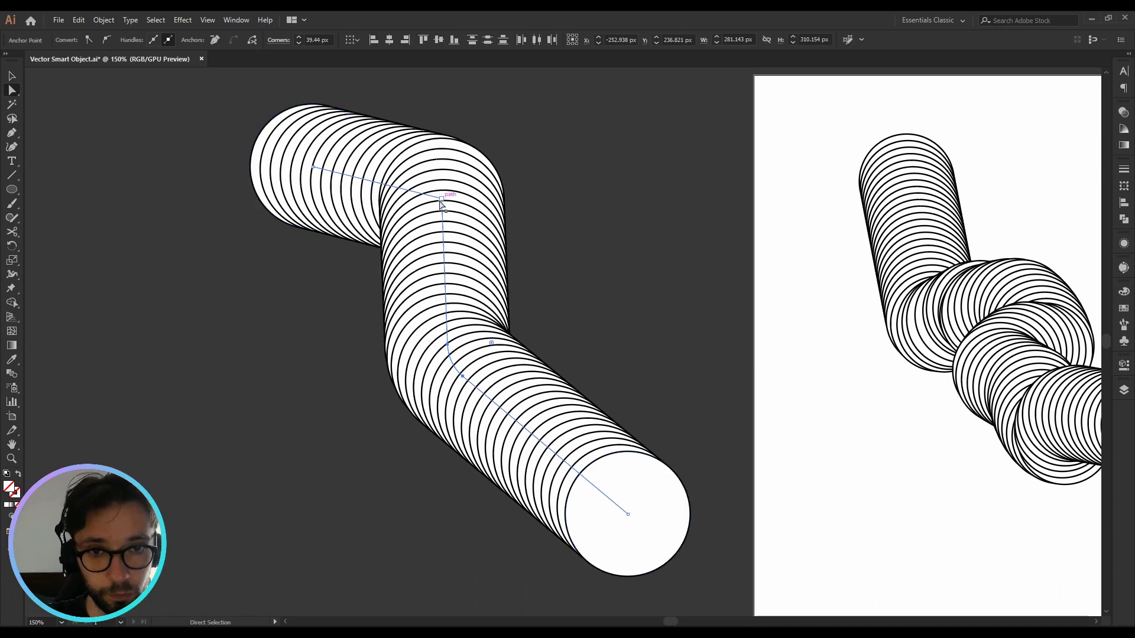
{"action": "left_click_drag", "start_coordinate": [438, 214], "coordinate": [347, 258]}
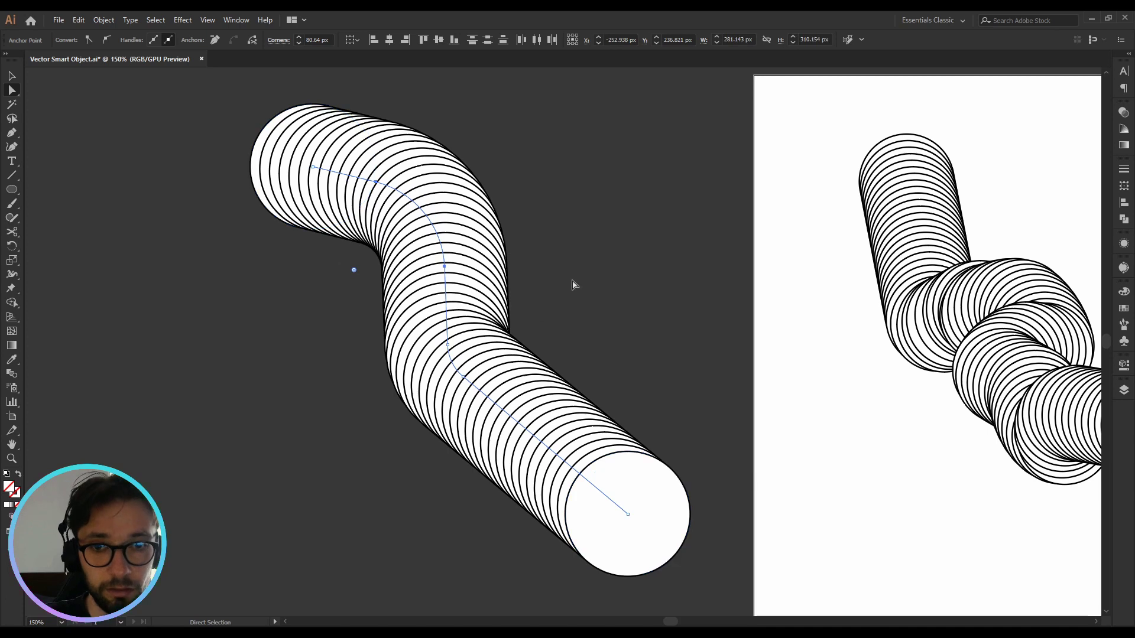
Distort the blend's spine with the Warp tool so the circle tube twists and overlaps itself
{"action": "left_click", "coordinate": [13, 274]}
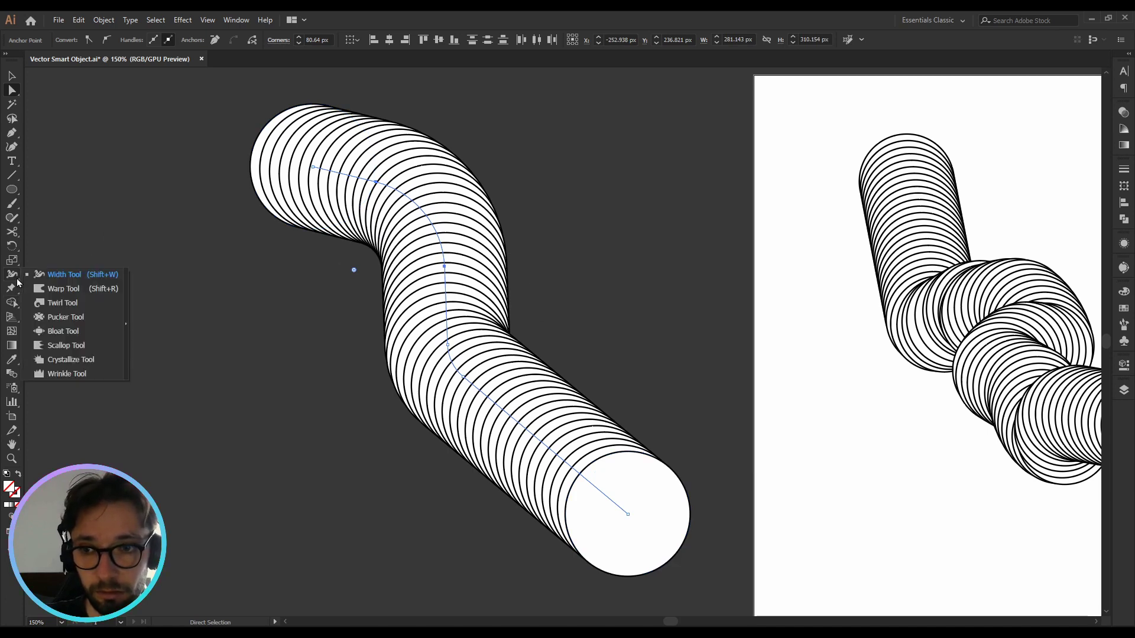
{"action": "left_click", "coordinate": [88, 292]}
{"action": "mouse_move", "coordinate": [425, 255]}
{"action": "left_mouse_down"}
{"action": "mouse_move", "coordinate": [477, 399]}
{"action": "mouse_move", "coordinate": [455, 386]}
{"action": "mouse_move", "coordinate": [471, 367]}
{"action": "left_mouse_up"}
{"action": "left_click_drag", "start_coordinate": [397, 182], "coordinate": [353, 181]}
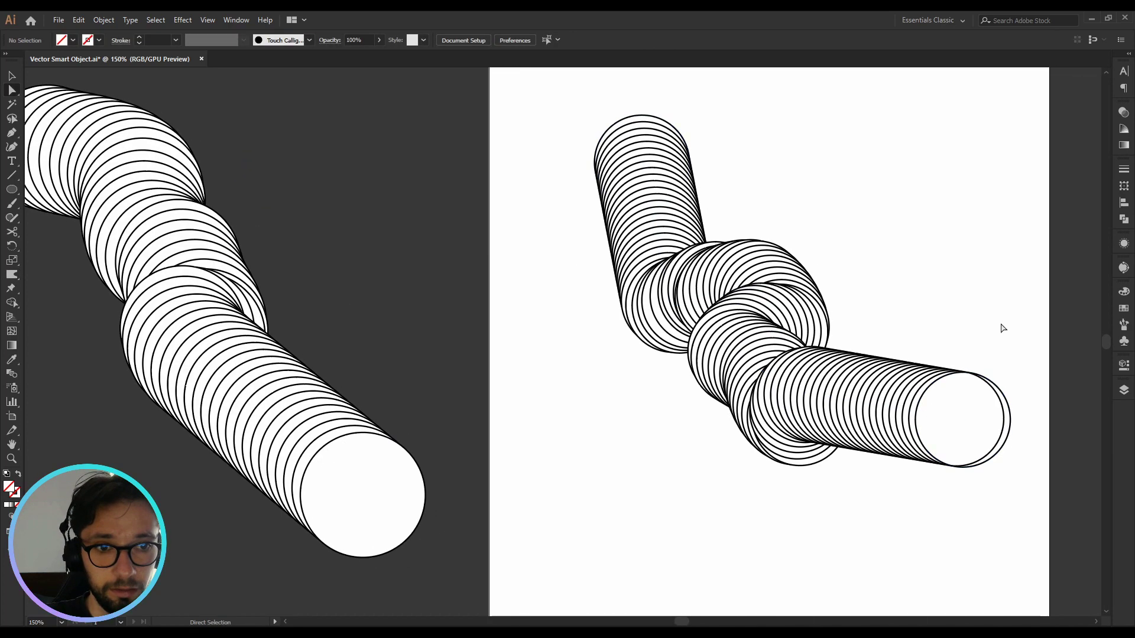
Select the entire circle blend on the artboard and switch back to the poster in Photoshop
{"action": "left_click", "coordinate": [880, 384]}
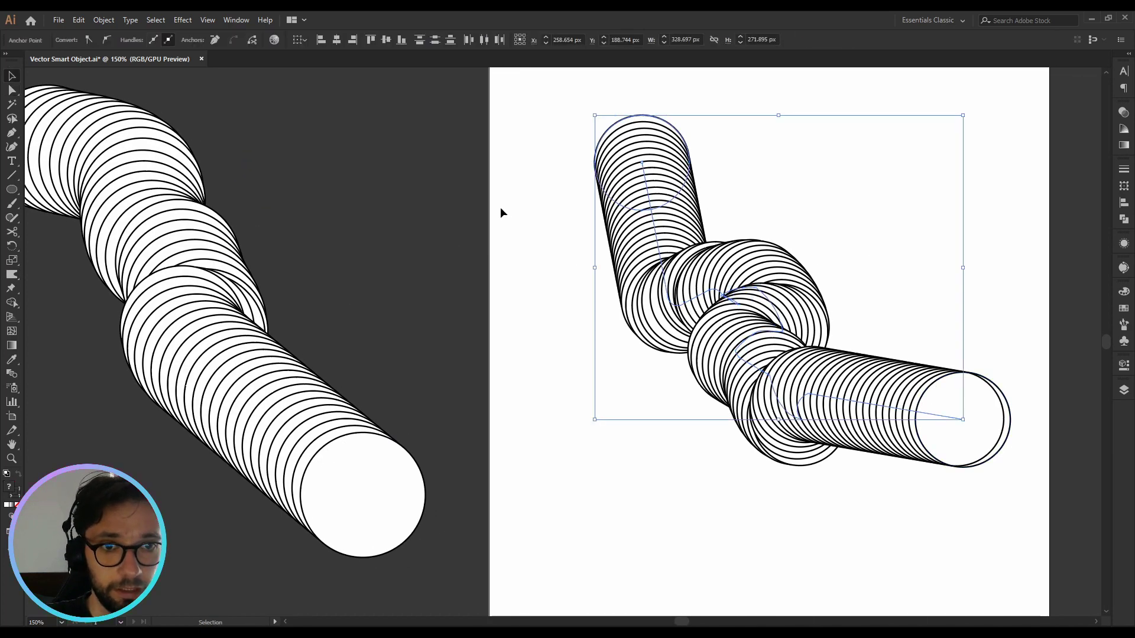
{"action": "left_click_drag", "start_coordinate": [499, 114], "coordinate": [919, 496]}
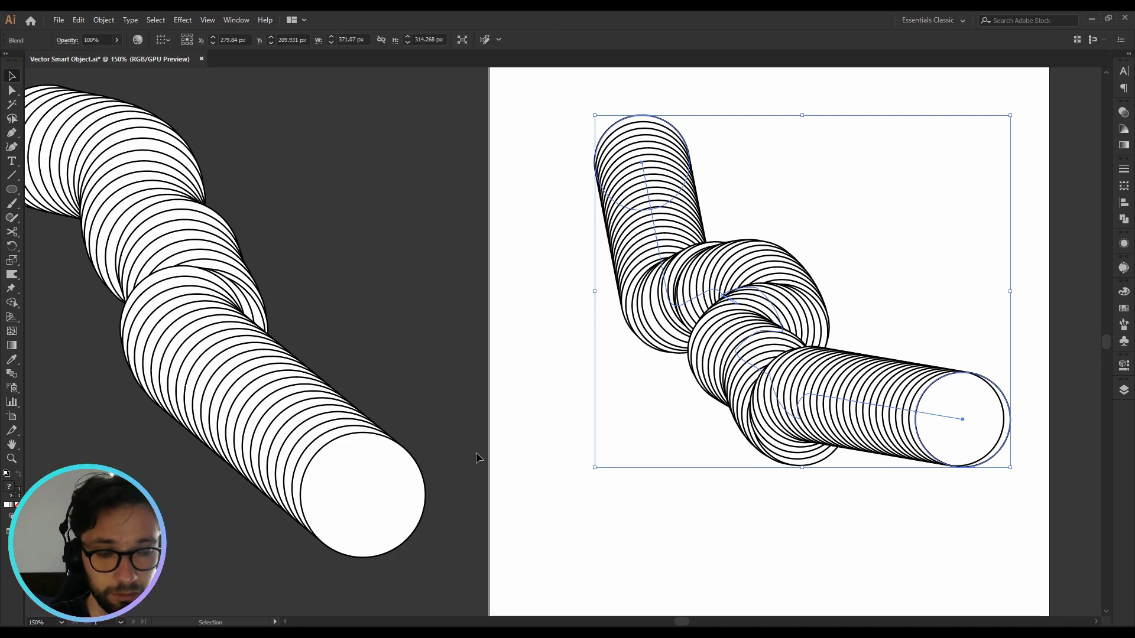
{"action": "key", "text": "alt+Tab"}
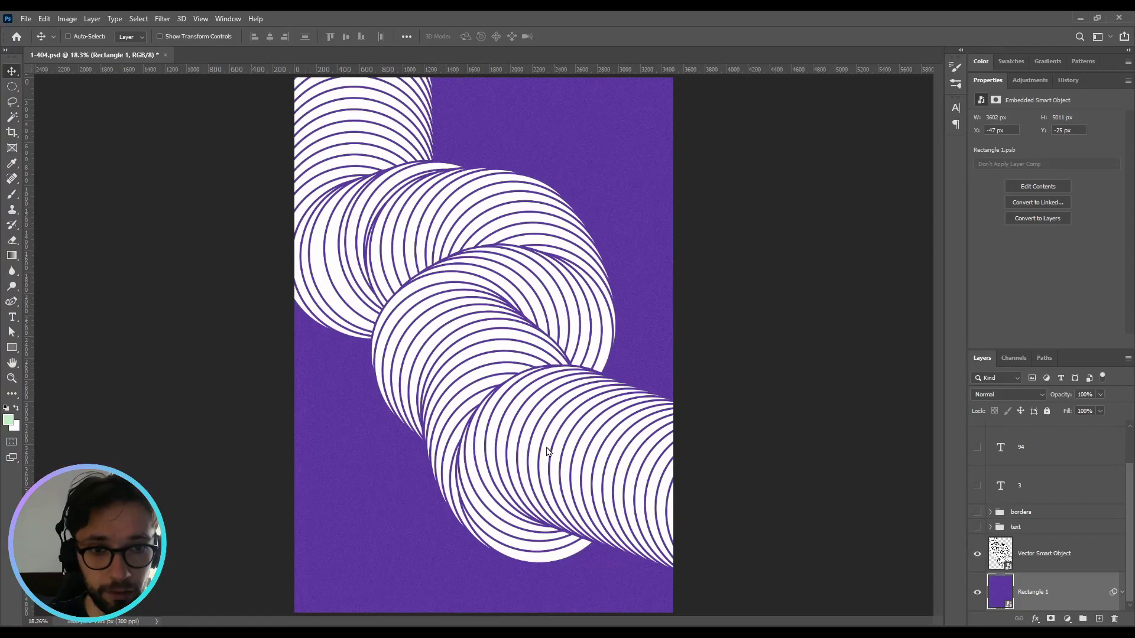
{"action": "key", "text": "ctrl+v"}
{"action": "left_click", "coordinate": [538, 197]}
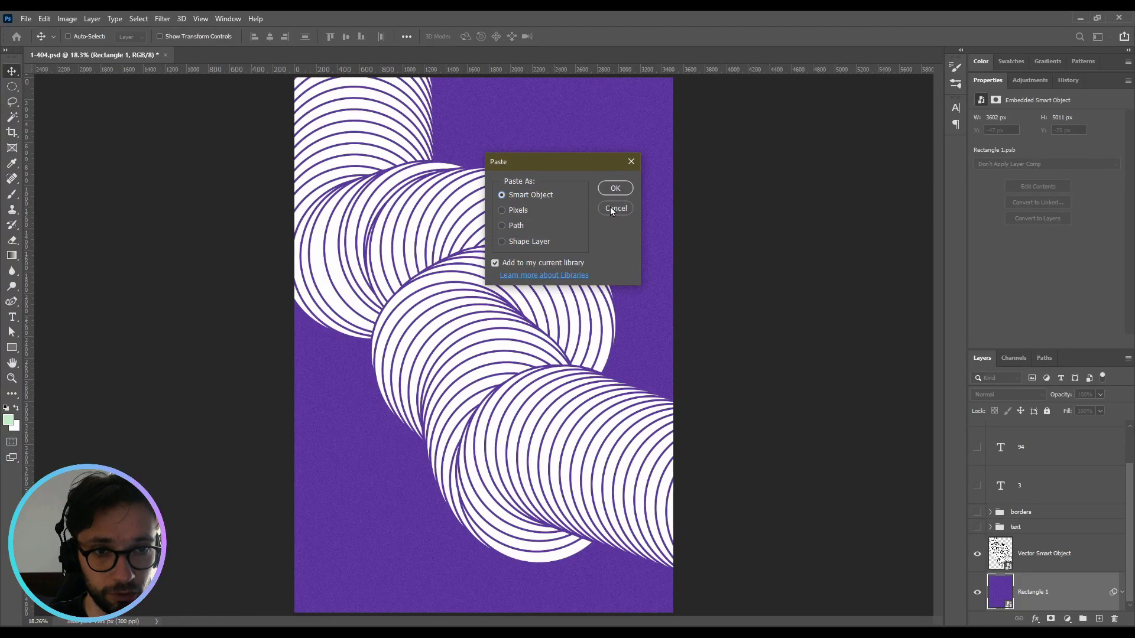
{"action": "left_click", "coordinate": [612, 210]}
Select the circle tube's smart object layer, collapse the layer properties, and check the tube's free-transform bounds
{"action": "left_click", "coordinate": [1043, 561]}
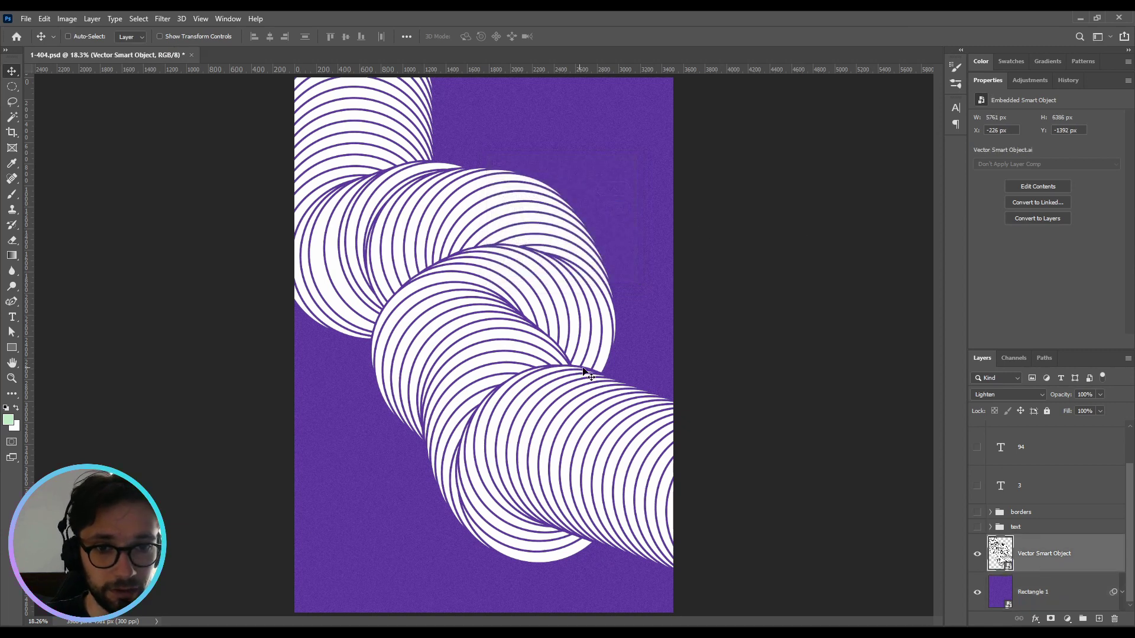
{"action": "double_click", "coordinate": [990, 79]}
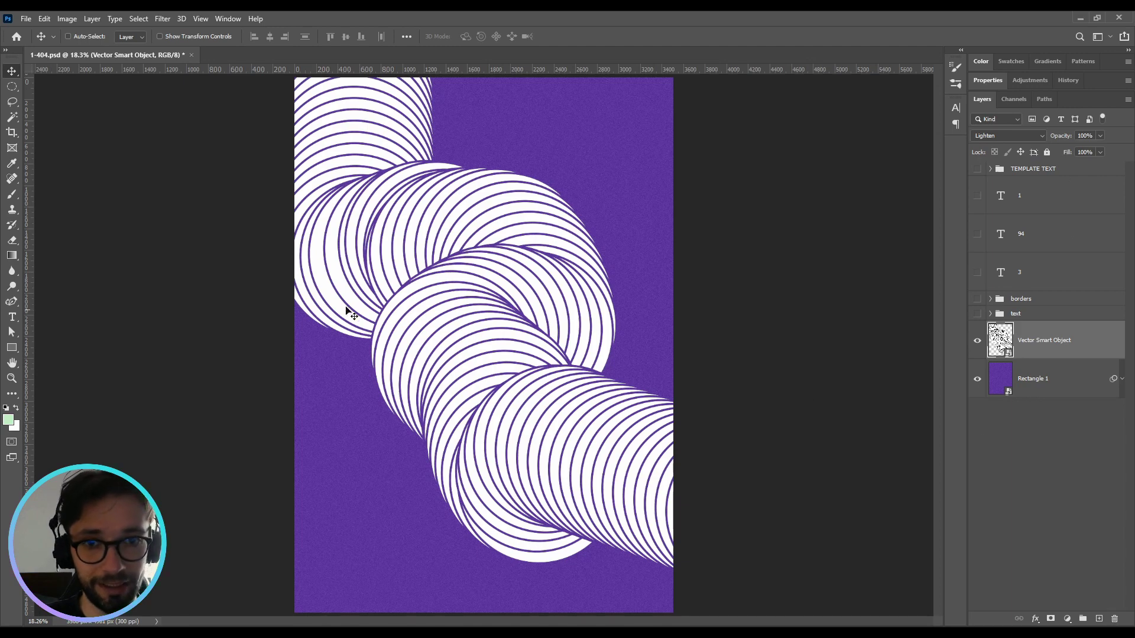
{"action": "key", "text": "ctrl+t"}
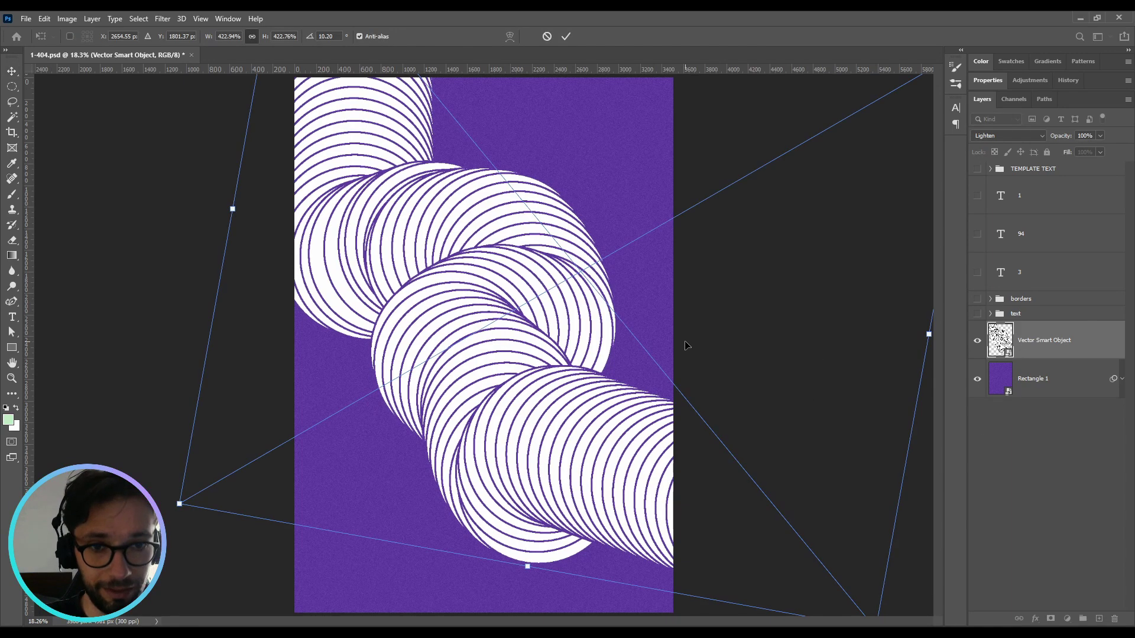
{"action": "key", "text": "Return"}
Show the text group and set the small tilted 4 in the Akzidenz-Grotesk BQ Super font
{"action": "left_click", "coordinate": [977, 313]}
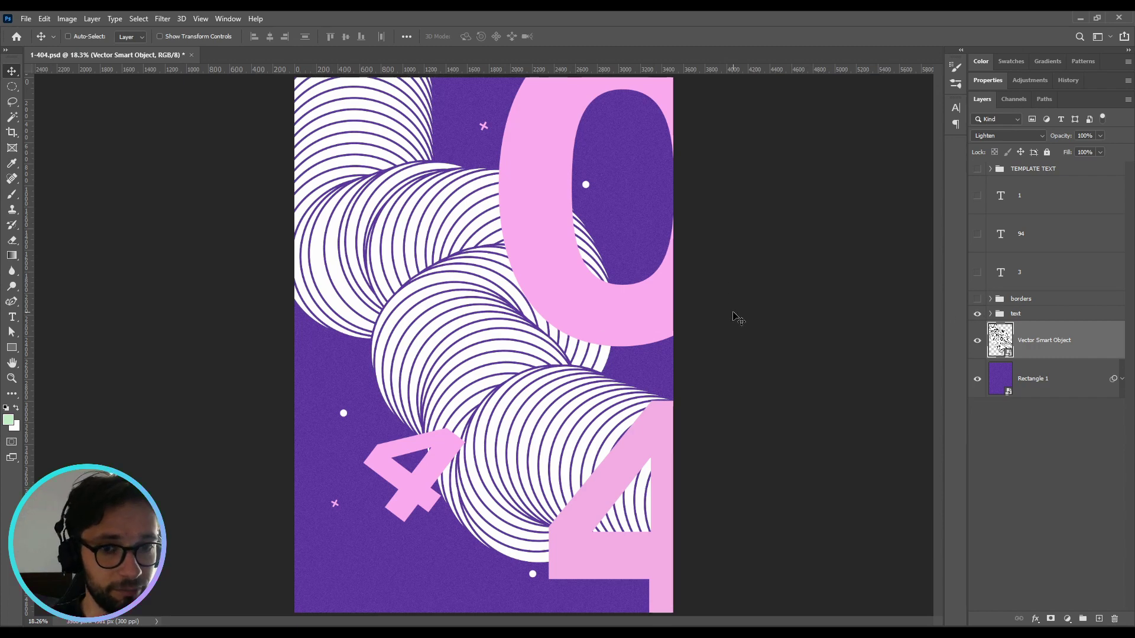
{"action": "double_click", "coordinate": [408, 470]}
{"action": "left_click", "coordinate": [171, 36]}
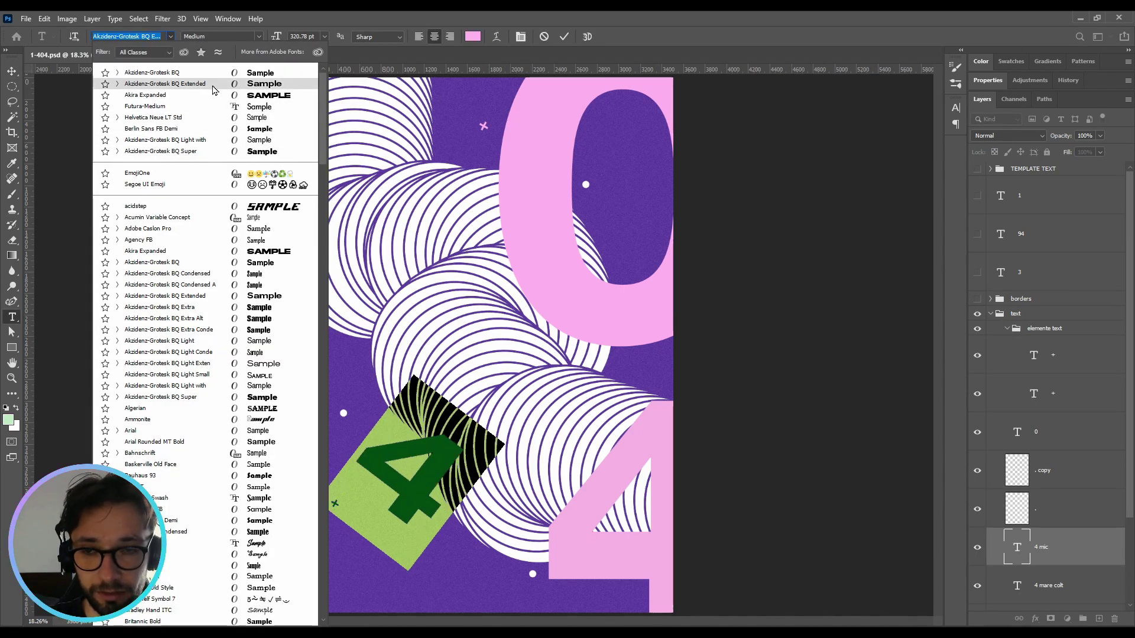
{"action": "left_click", "coordinate": [232, 154]}
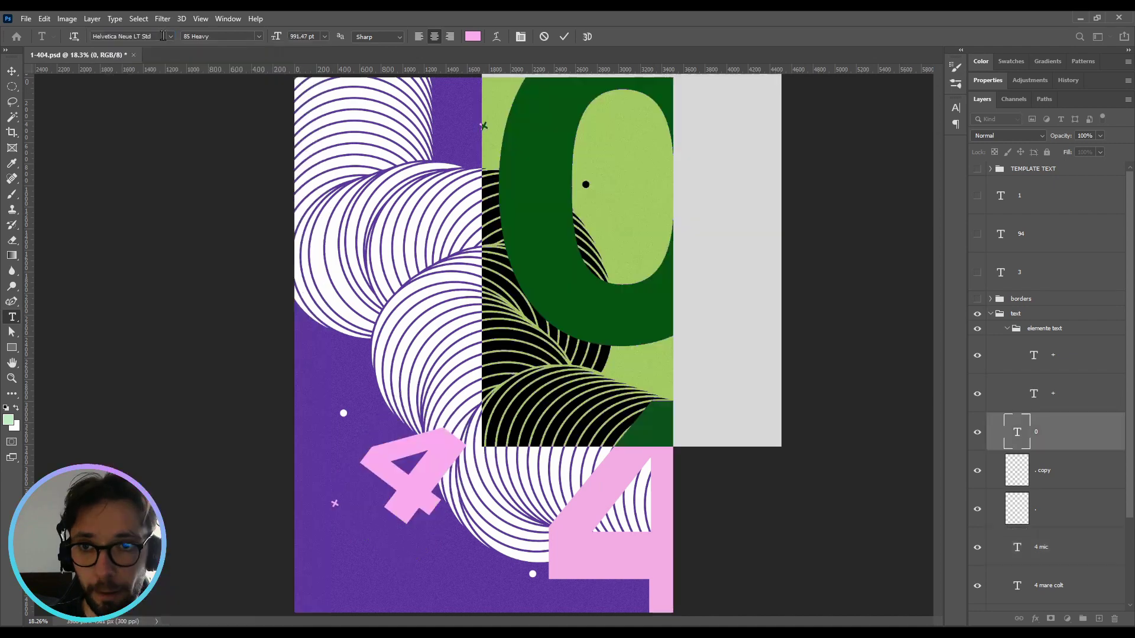
Set the large 0 and the large 4 in the Akzidenz-Grotesk BQ Super font
{"action": "left_click", "coordinate": [170, 38]}
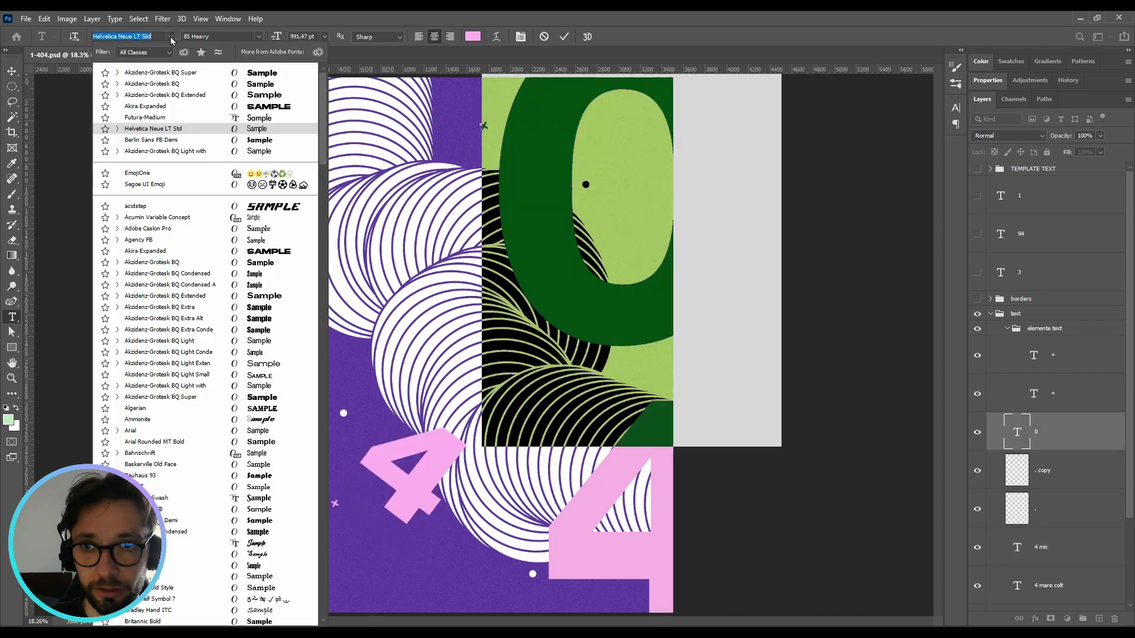
{"action": "left_click", "coordinate": [154, 72]}
{"action": "left_click", "coordinate": [622, 483], "text": "ctrl"}
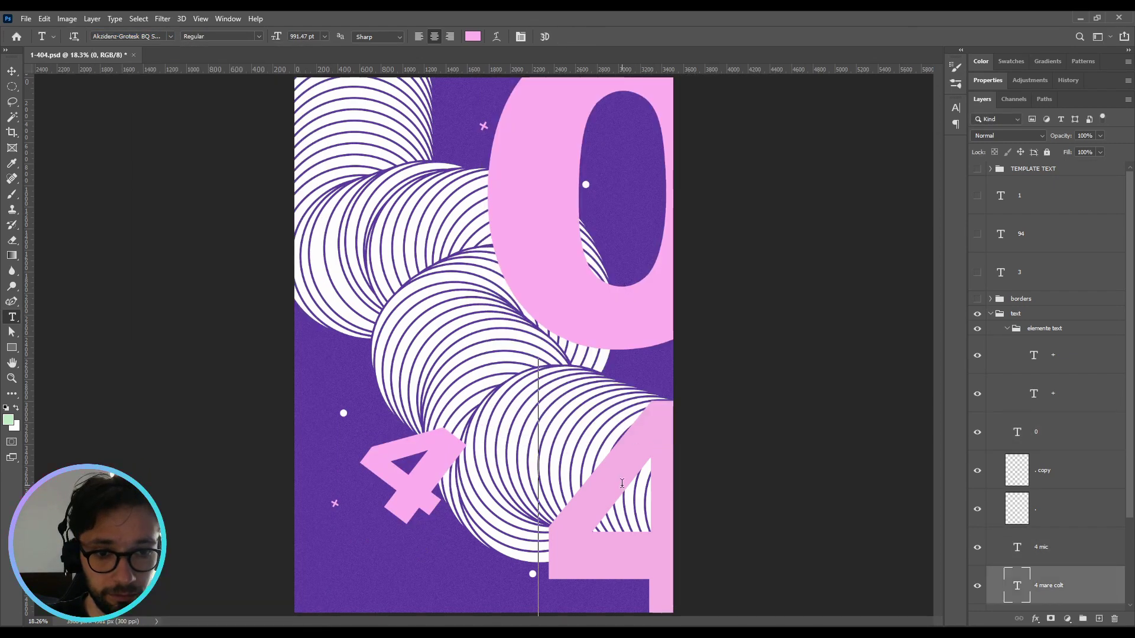
{"action": "double_click", "coordinate": [621, 484]}
{"action": "left_click", "coordinate": [171, 37]}
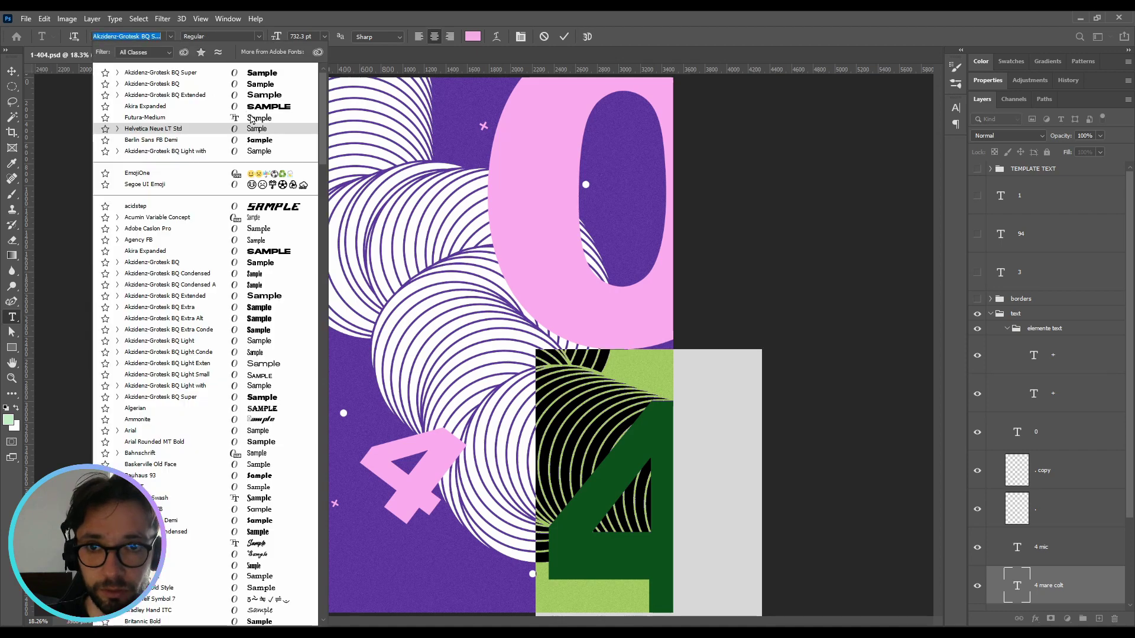
{"action": "left_click", "coordinate": [235, 73]}
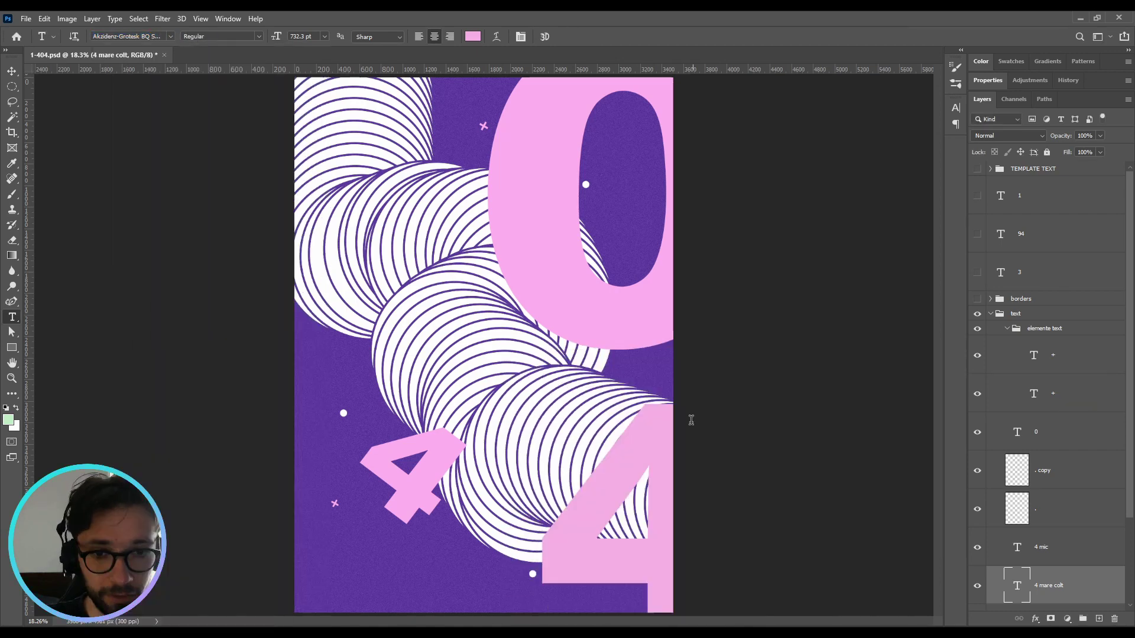
Set the small plus signs in the Akzidenz-Grotesk BQ Super font and collapse the text group
{"action": "double_click", "coordinate": [336, 503]}
{"action": "left_click", "coordinate": [170, 37]}
{"action": "left_click", "coordinate": [324, 63]}
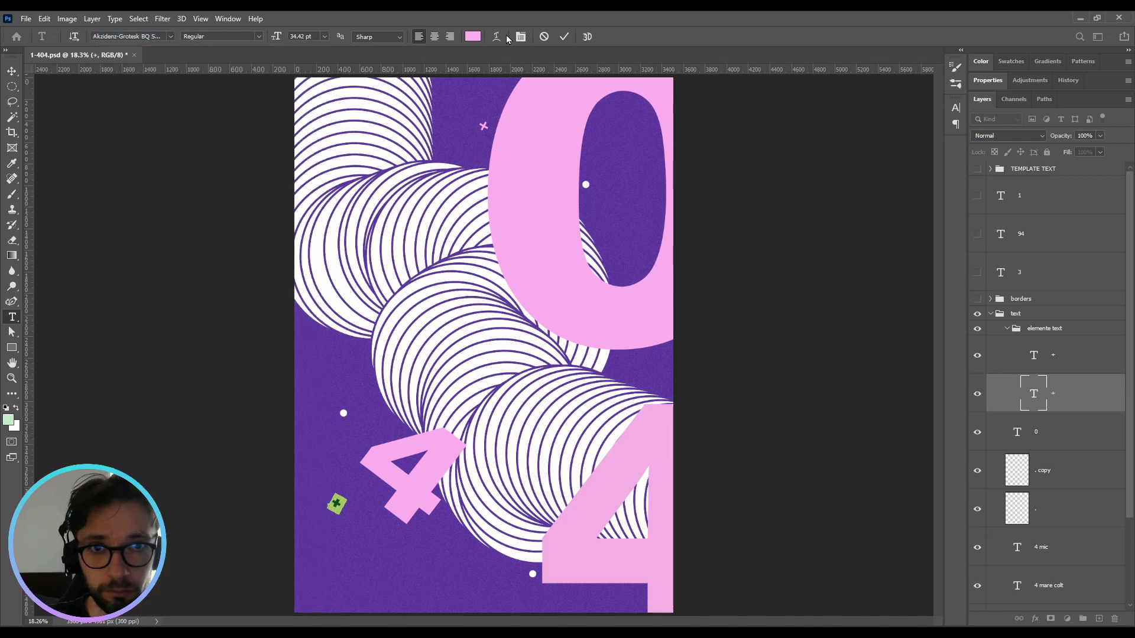
{"action": "left_click", "coordinate": [564, 37]}
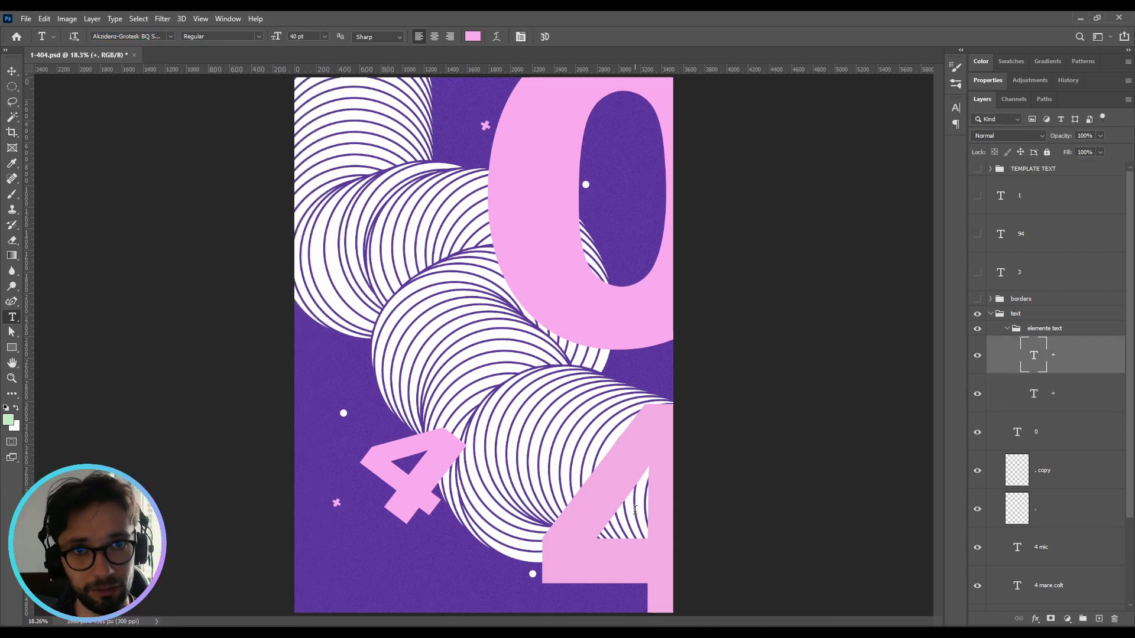
{"action": "left_click", "coordinate": [990, 314]}
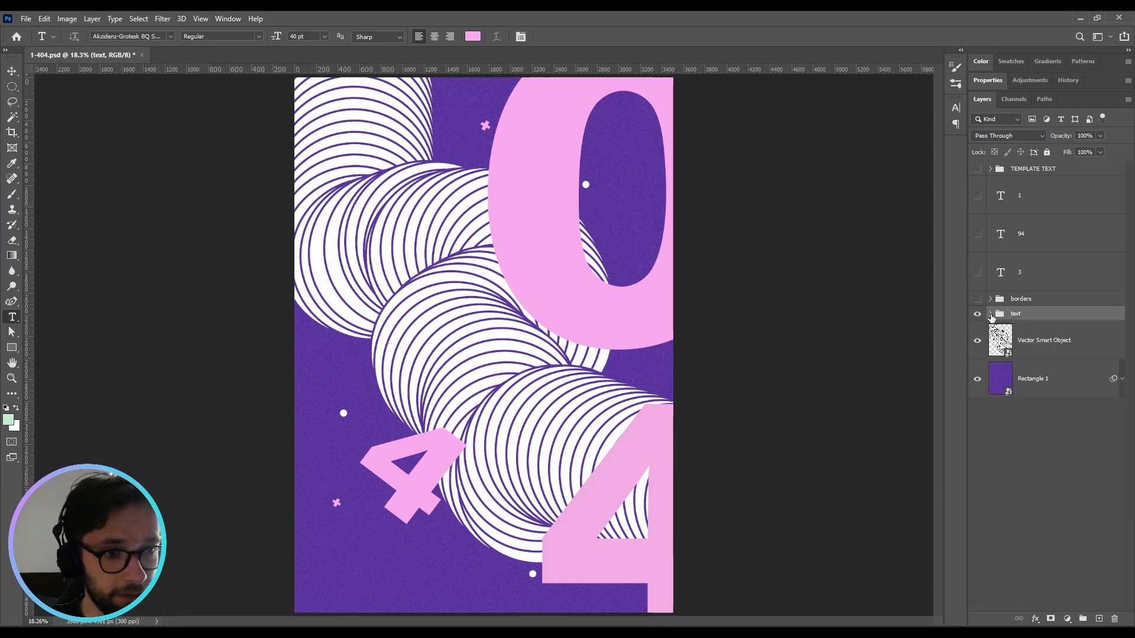
Preview the borders group on the poster, hide it again and delete it
{"action": "left_click", "coordinate": [977, 299]}
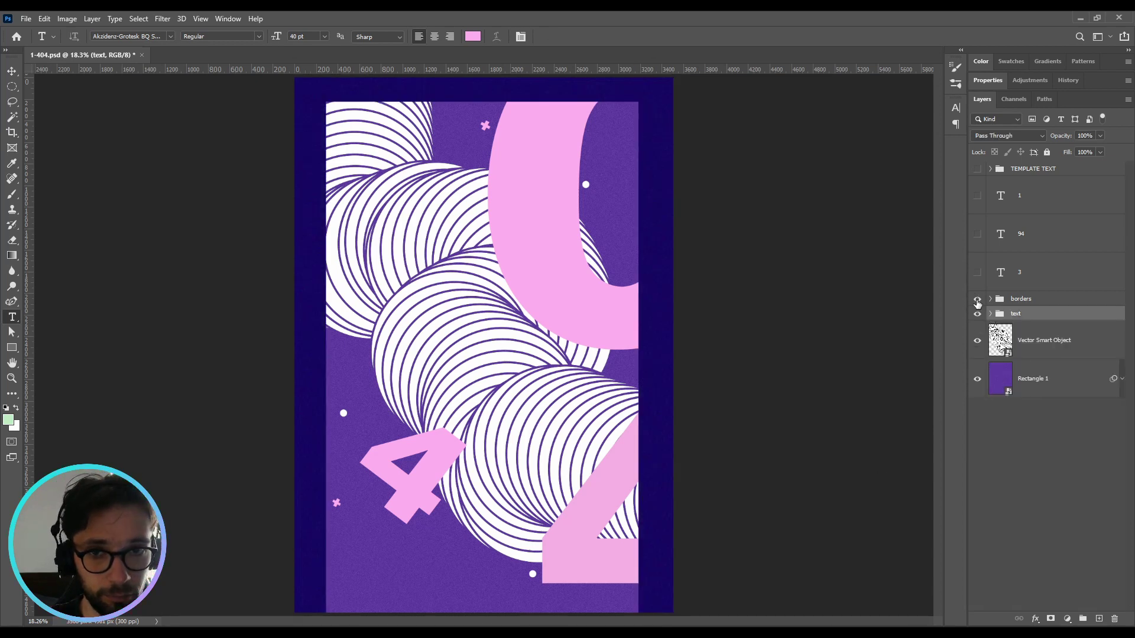
{"action": "left_click", "coordinate": [976, 299]}
{"action": "left_click", "coordinate": [1015, 300]}
{"action": "key", "text": "Delete"}
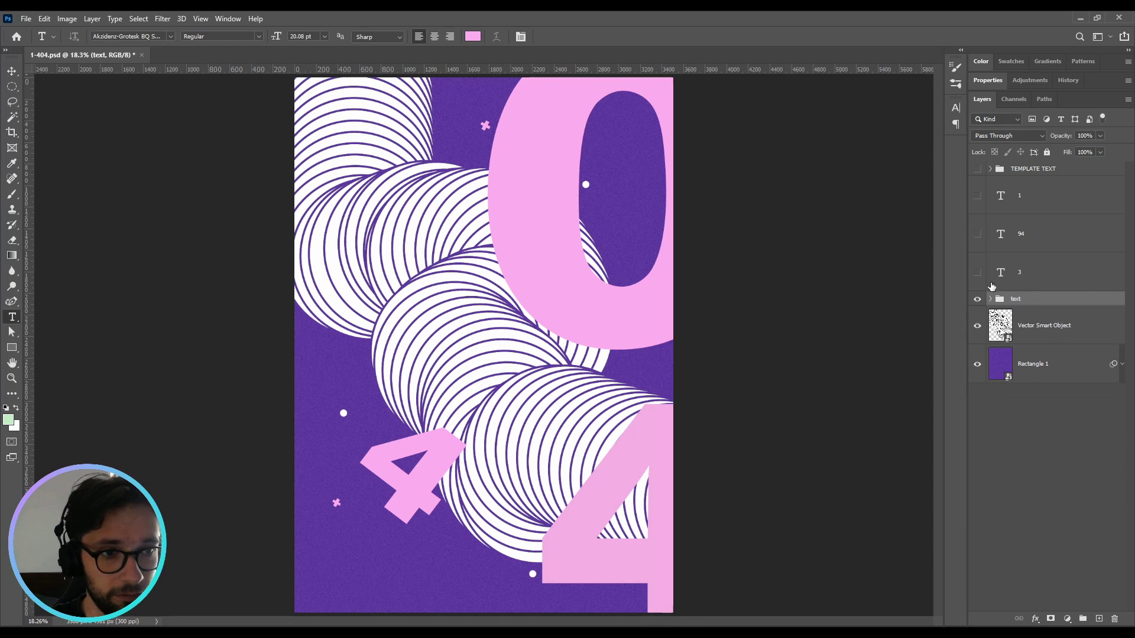
Show the 1, 94 and 3 text layers and the TEMPLATE TEXT group
{"action": "left_click_drag", "start_coordinate": [977, 196], "coordinate": [978, 274]}
{"action": "left_click", "coordinate": [977, 170]}
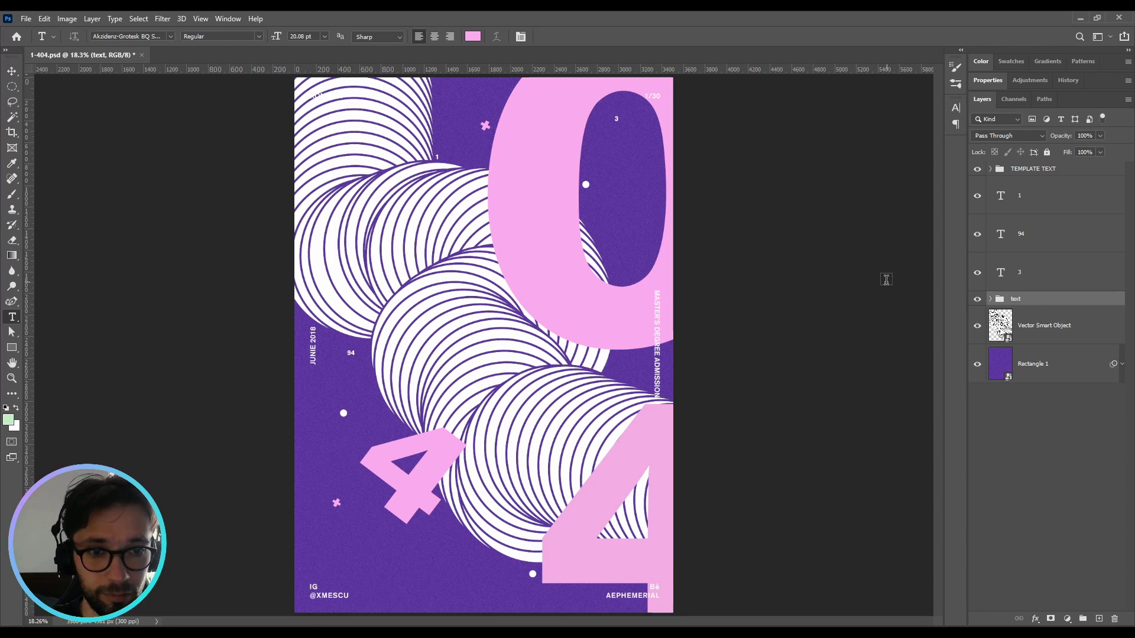
Add a Color Overlay in near-black, about #1f1a1a, to the TEMPLATE TEXT group
{"action": "left_click", "coordinate": [1055, 171]}
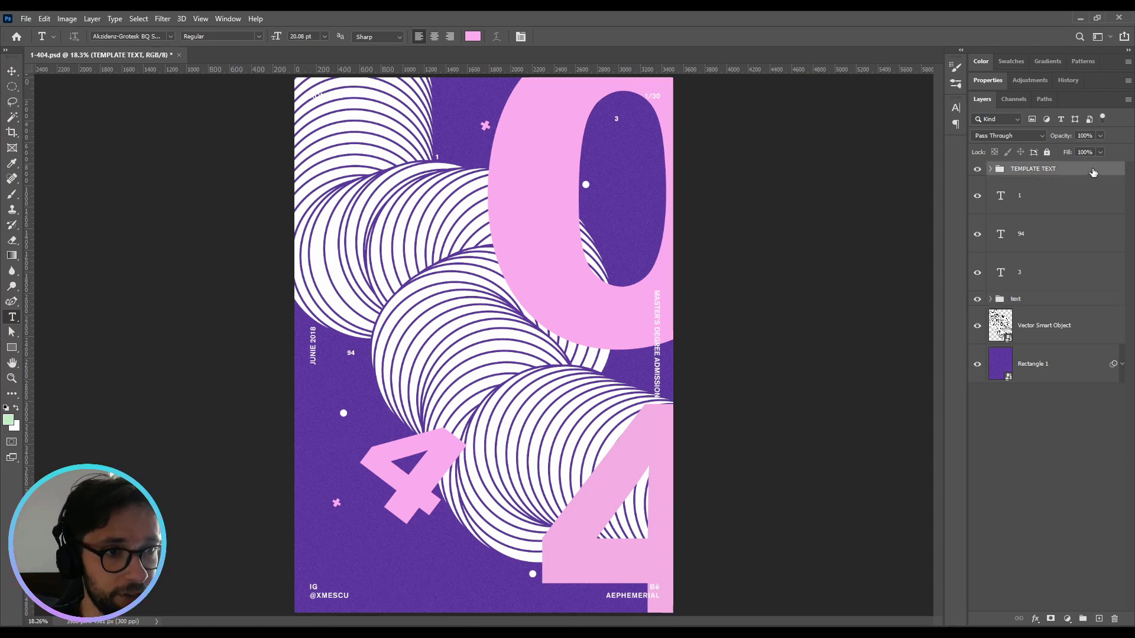
{"action": "double_click", "coordinate": [1093, 172]}
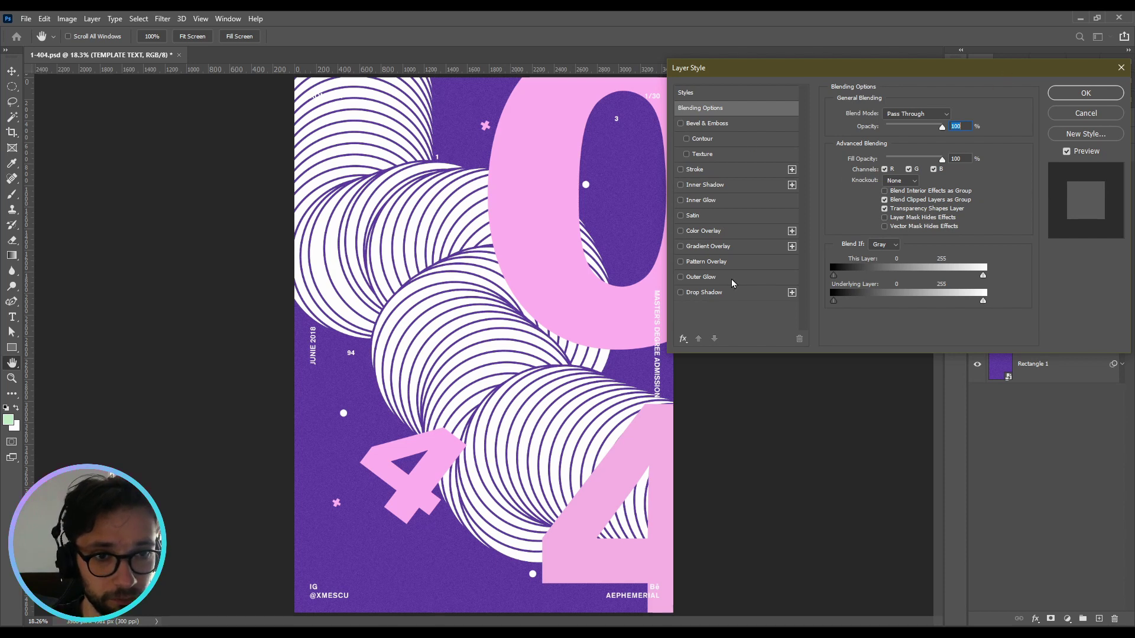
{"action": "left_click", "coordinate": [718, 231]}
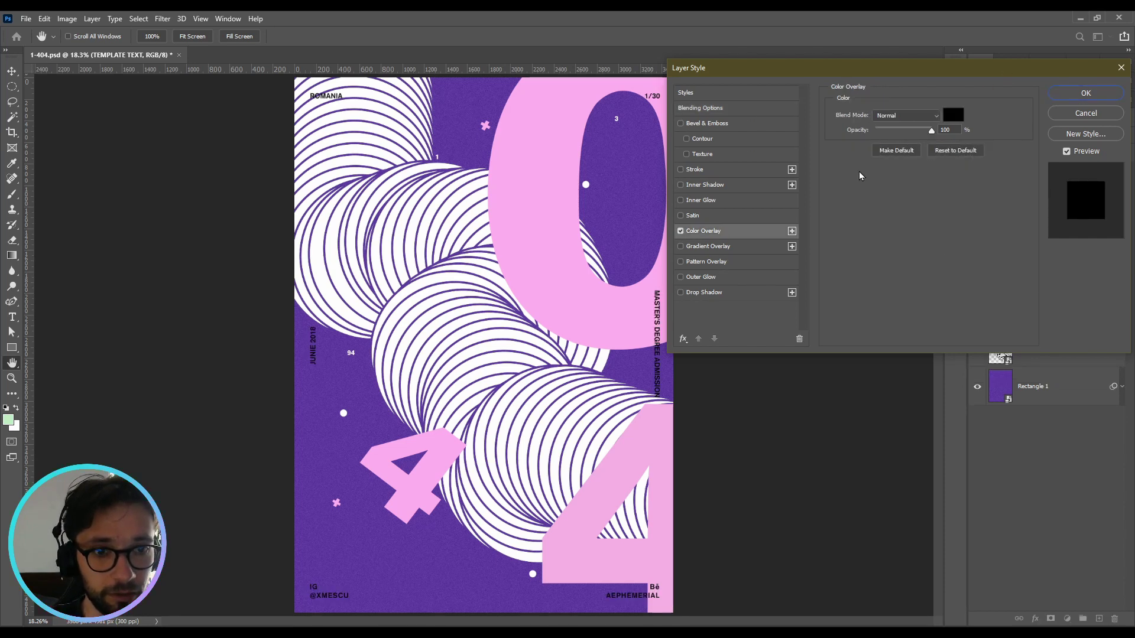
{"action": "left_click", "coordinate": [953, 115]}
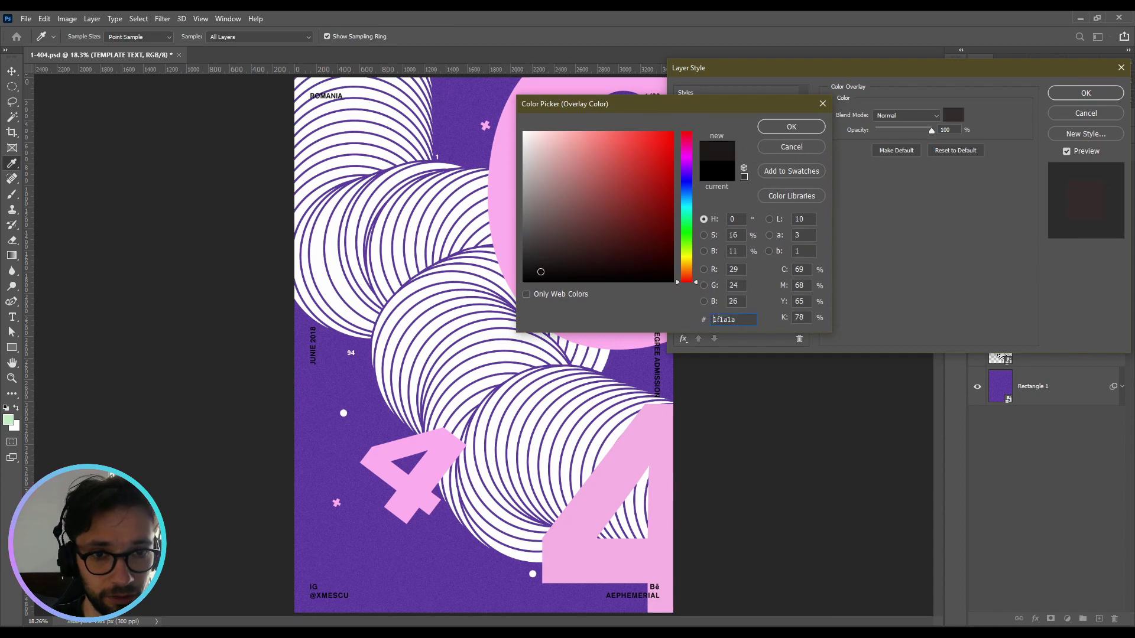
{"action": "left_click", "coordinate": [1086, 94]}
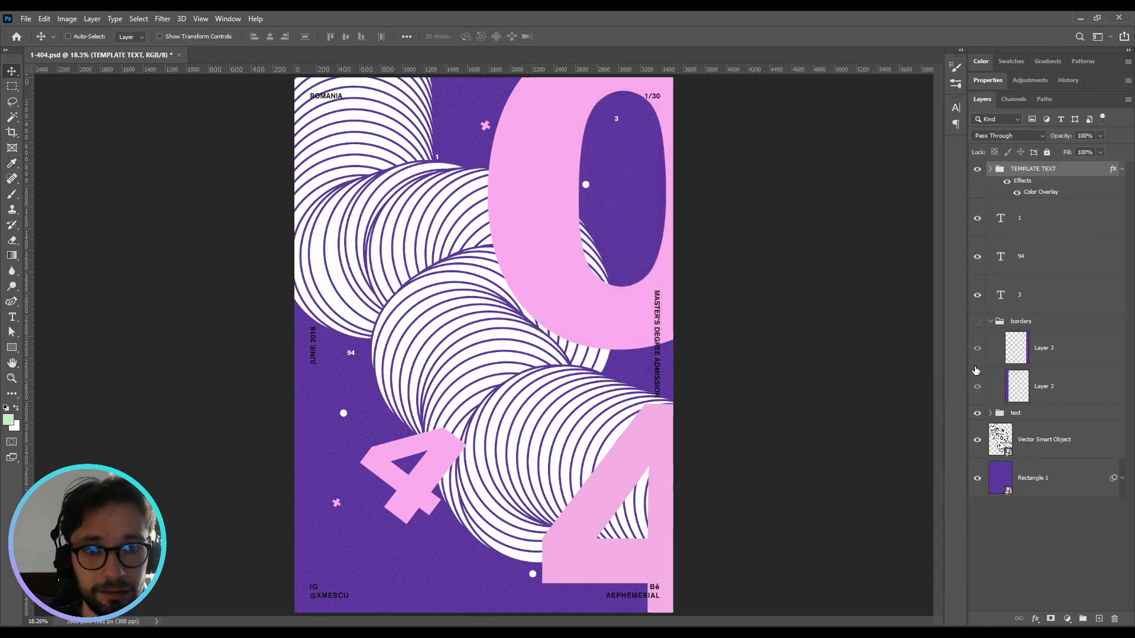